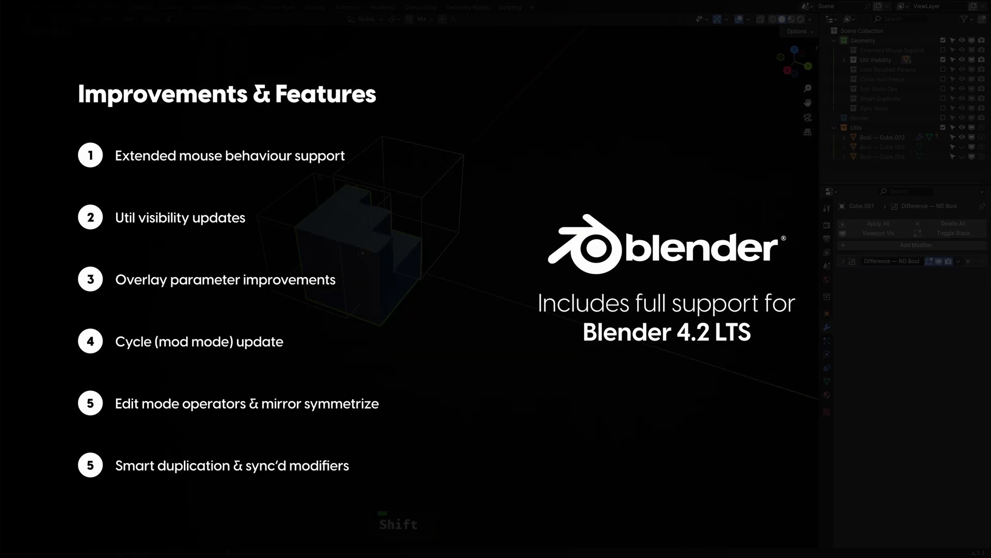
key(ctrl+z)
click(423, 204)
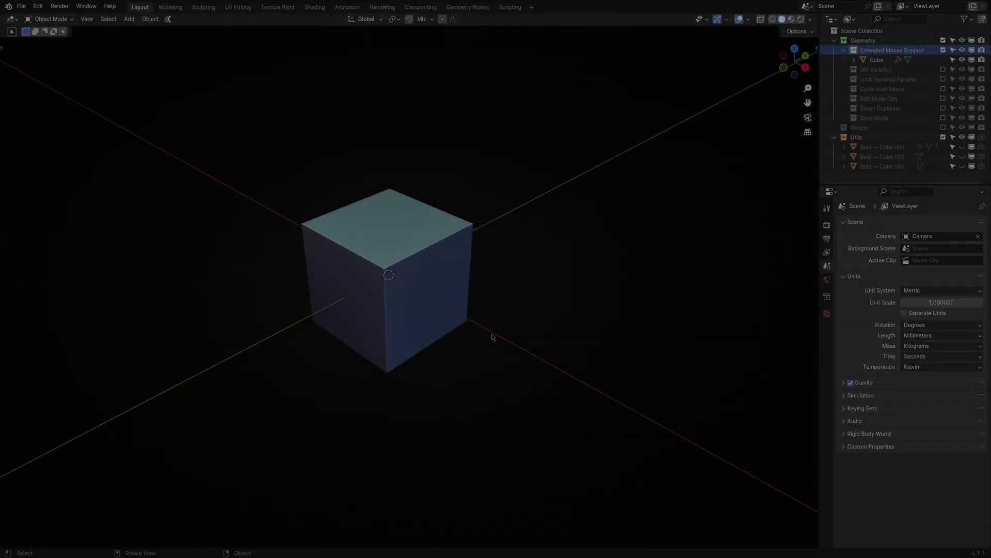
Add an ND bevel about 45 mm wide to the edges of the cube
click(427, 266)
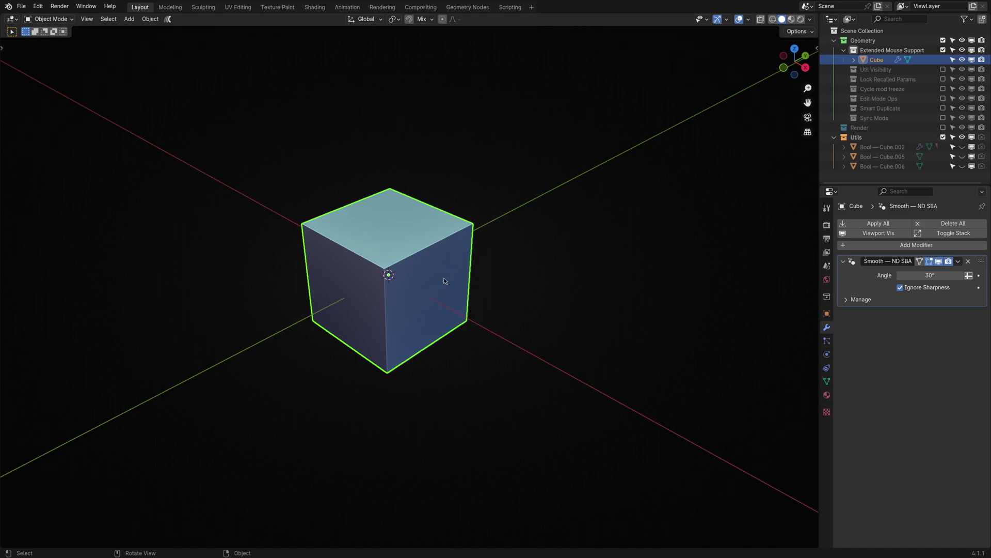
middle_drag(444, 277, 450, 268)
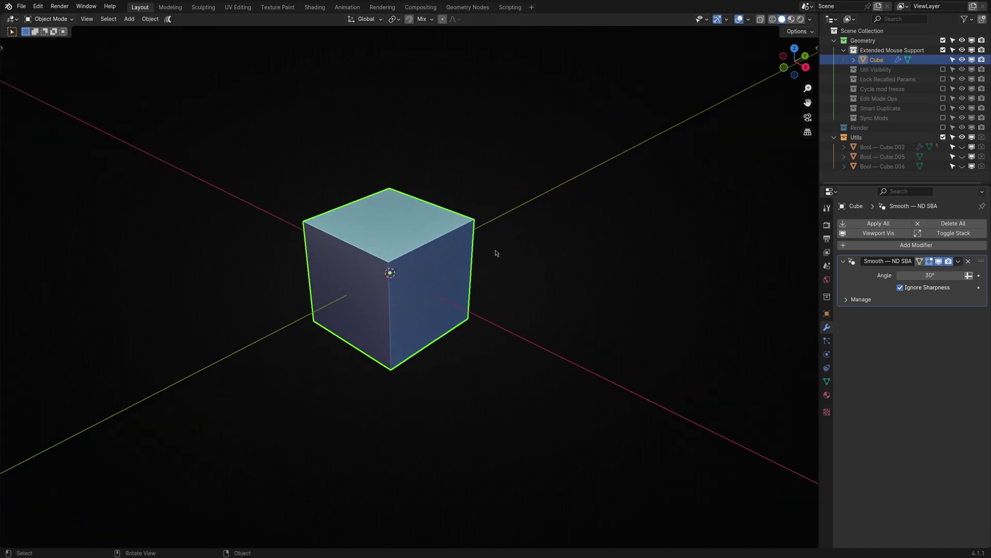
key(f)
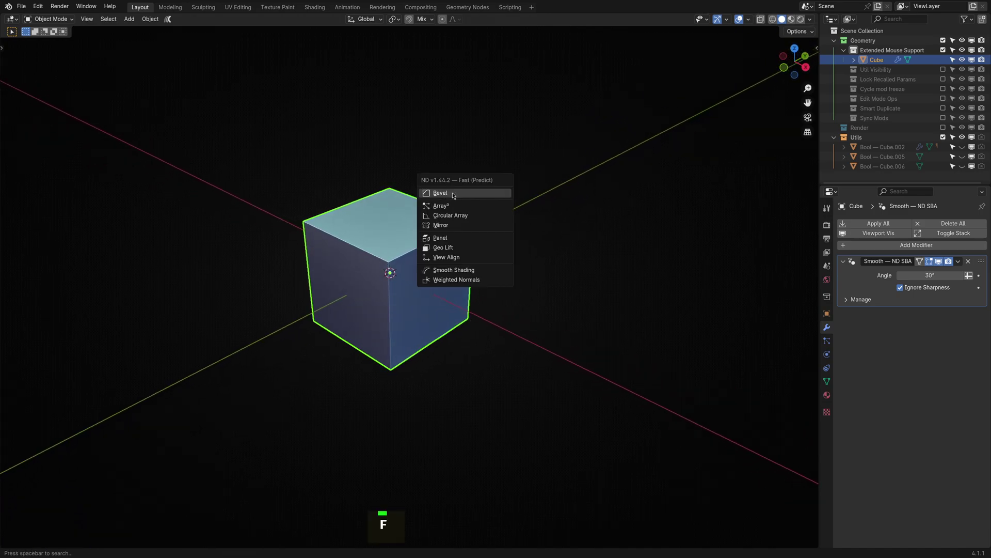
click(440, 193)
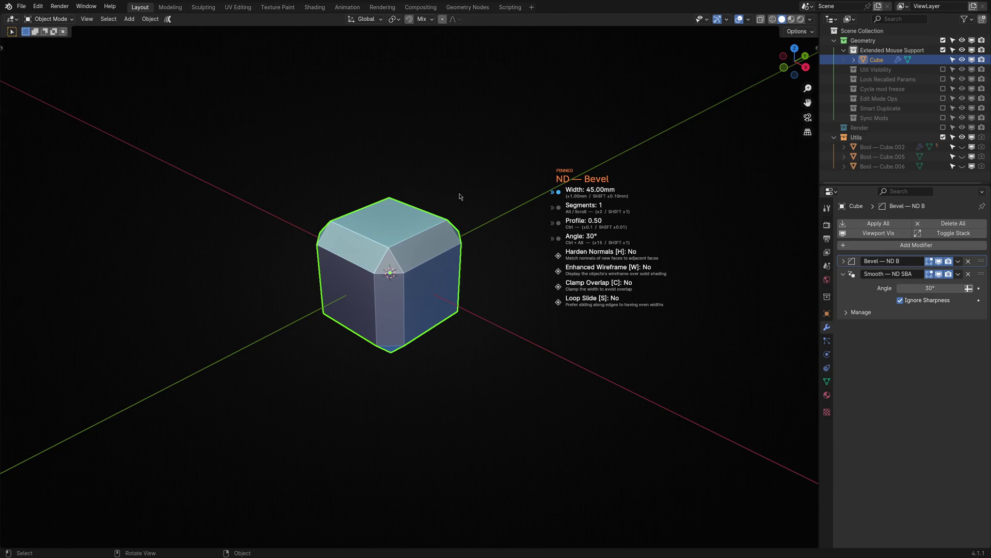
Vary the bevel's segment count between 1 and 8 and apply it with enough segments for smoothly rounded edges
scroll(460, 196, up, 3)
scroll(460, 197, down, 3)
scroll(461, 196, up, 3)
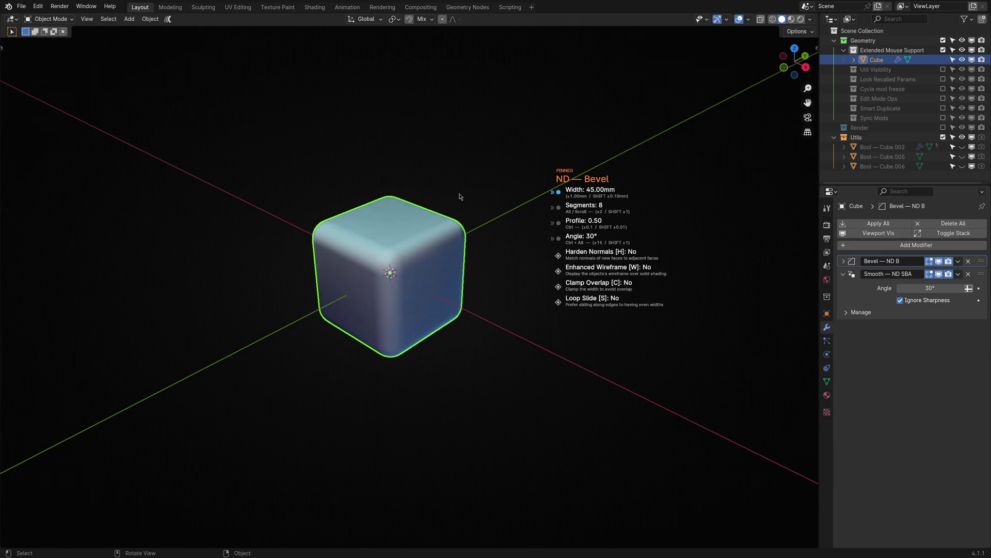
scroll(460, 196, down, 2)
scroll(459, 197, down, 1)
scroll(459, 197, up, 5)
scroll(459, 197, down, 5)
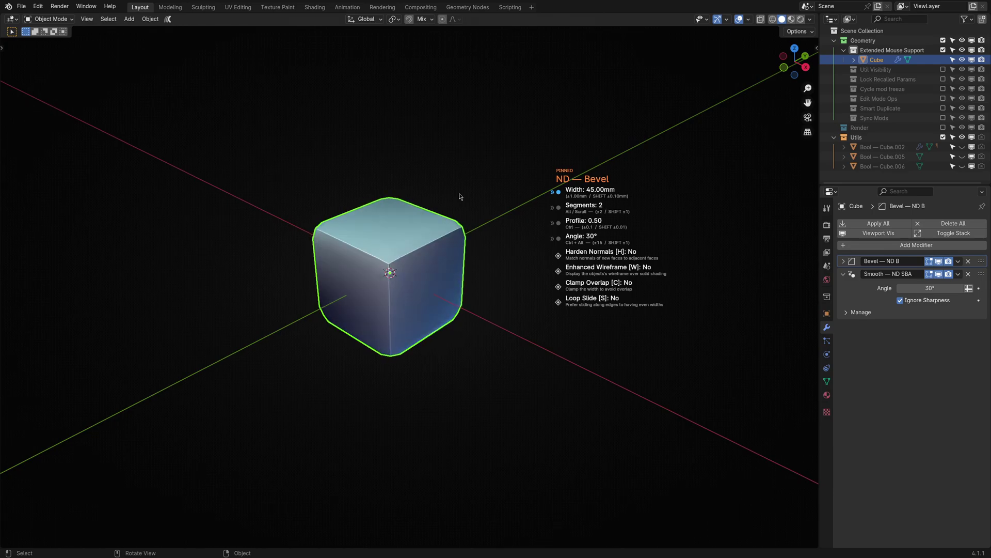
scroll(460, 196, up, 4)
click(460, 196)
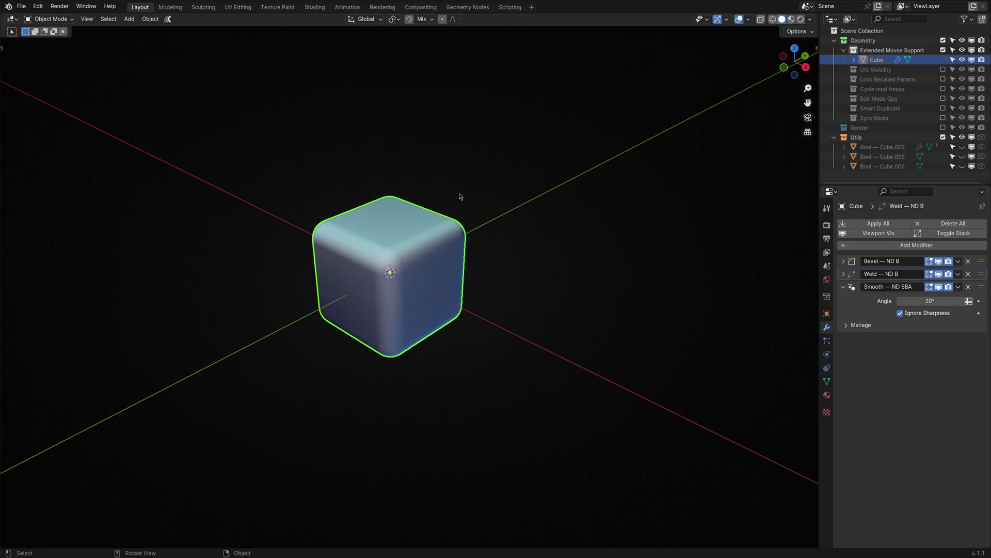
Switch Extend Mouse Values (scroll wheel override) off and on again in the ND add-on's UI preferences
click(39, 7)
click(57, 139)
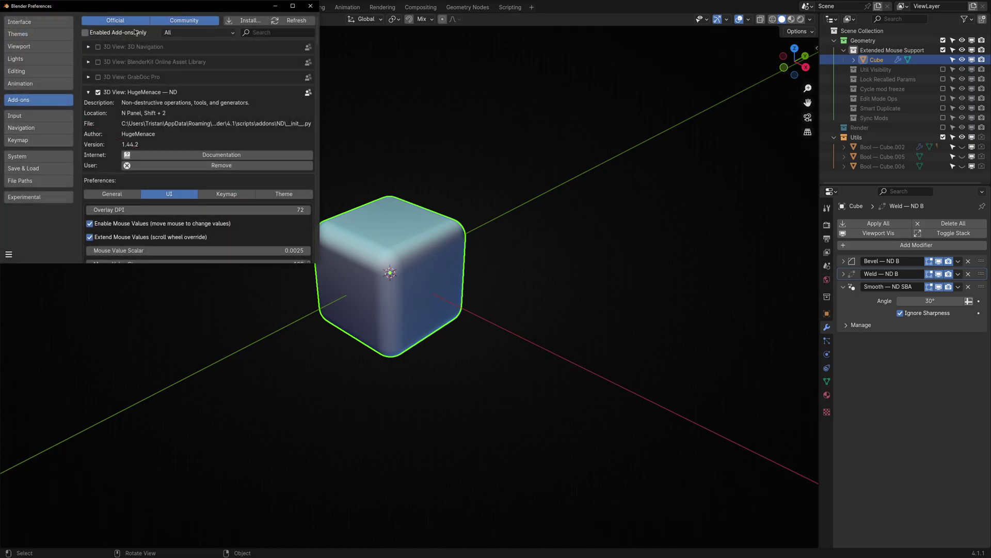
scroll(299, 148, down, 4)
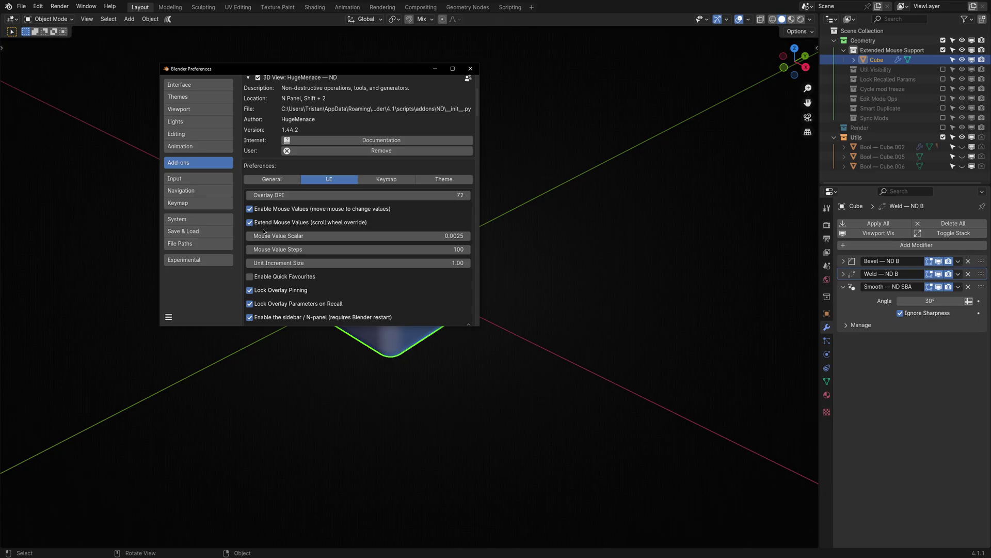
click(340, 222)
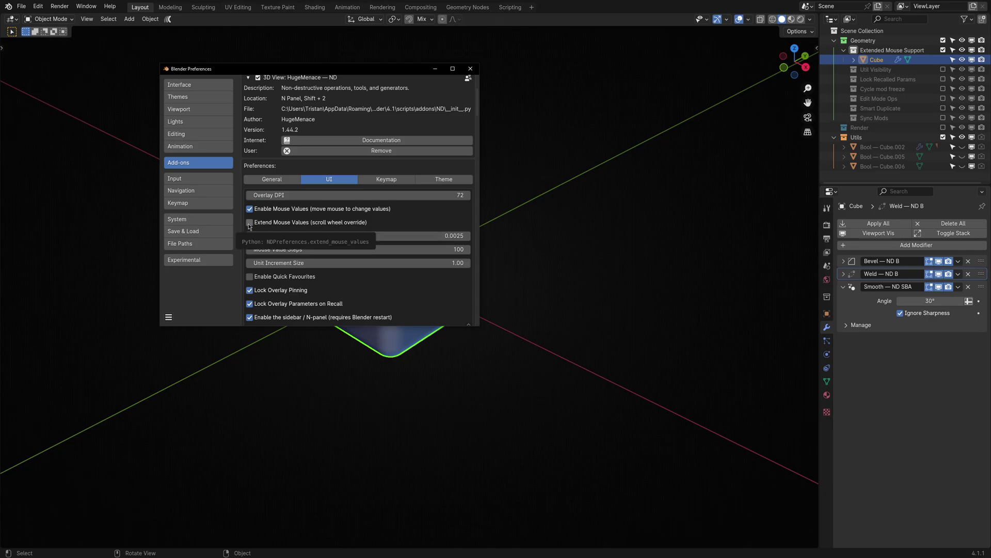
click(249, 222)
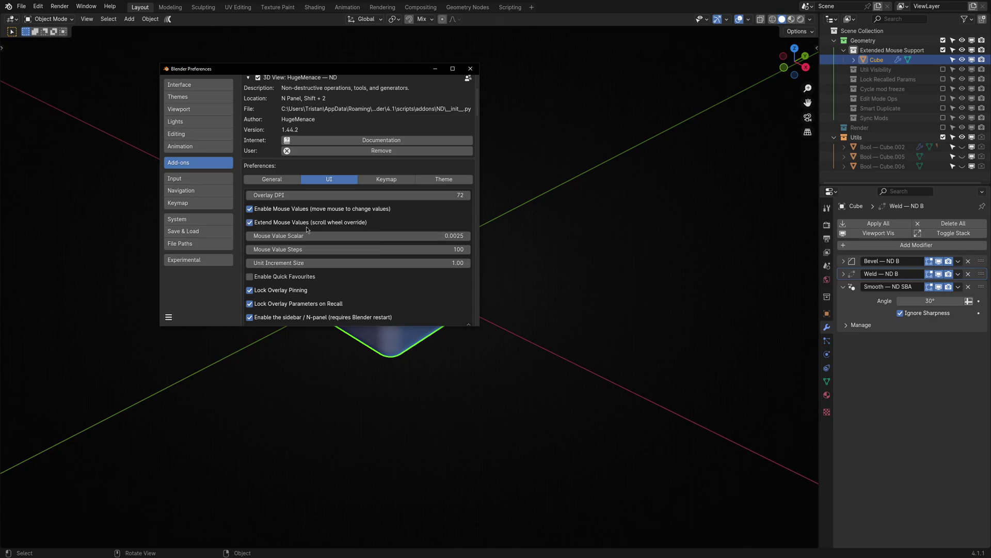
click(470, 69)
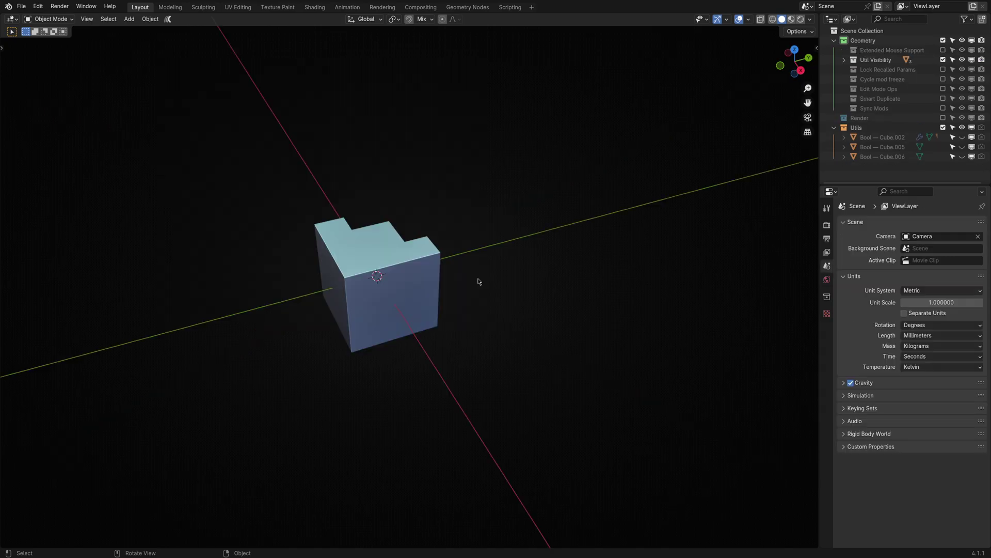
Reveal the stepped cube's boolean utility objects and hide the cutter Bool — Bool — Cube.001
click(418, 272)
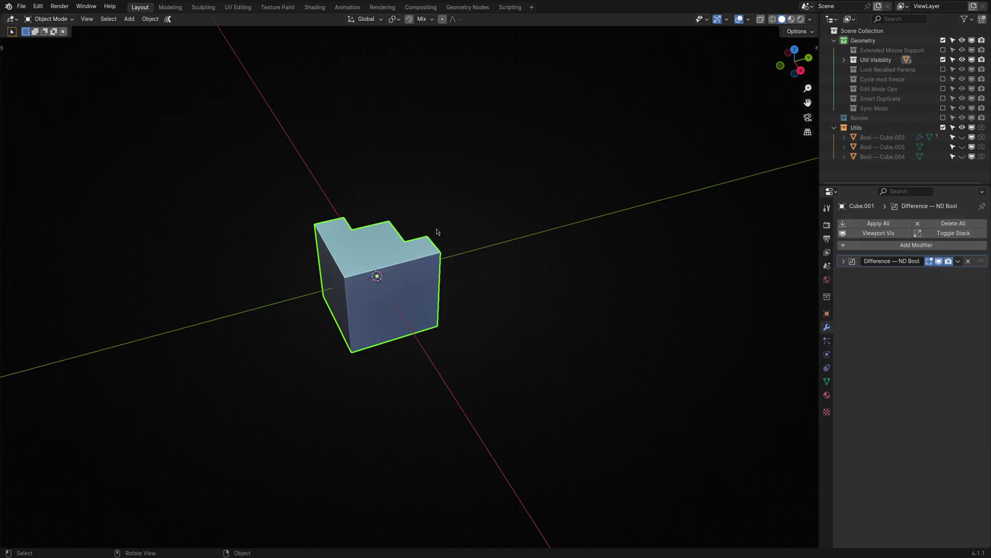
key(alt+v)
click(461, 192)
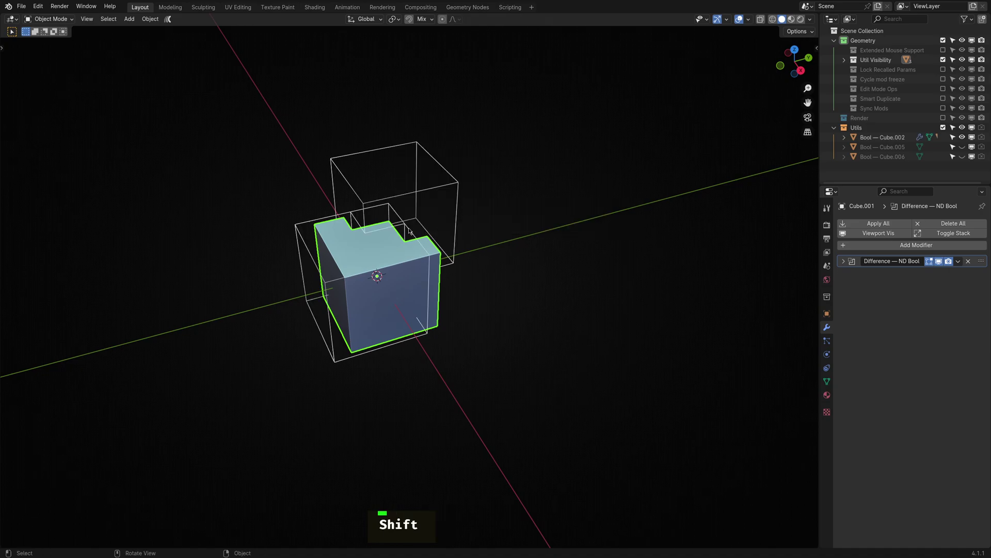
click(318, 222)
key(h)
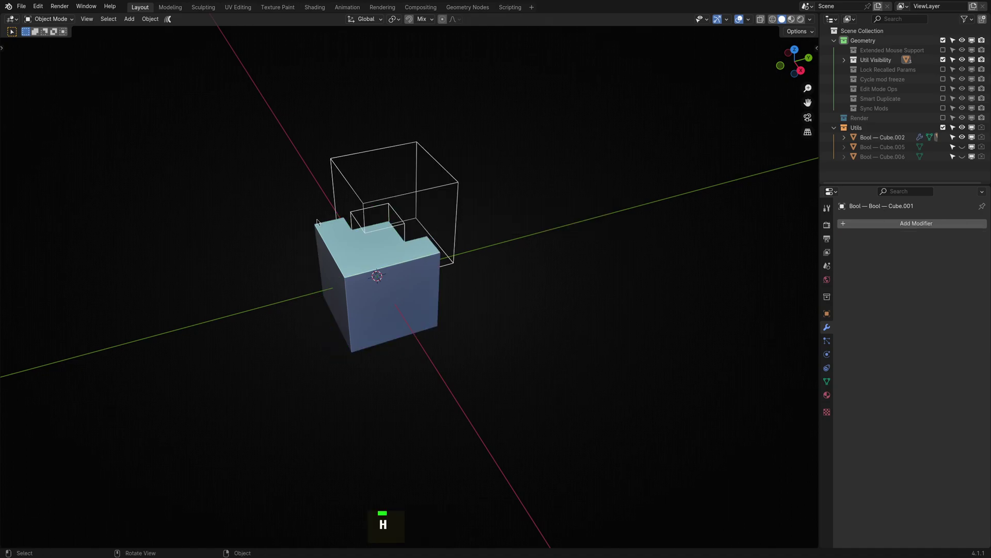
Reveal the hidden cutter again from the stepped cube and select its wireframe box
middle_drag(457, 232, 470, 196)
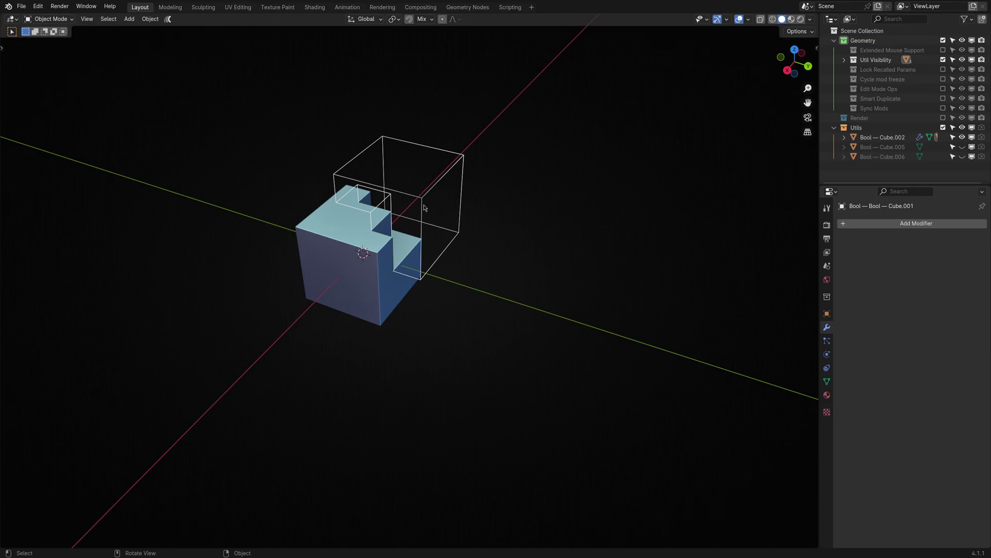
click(350, 260)
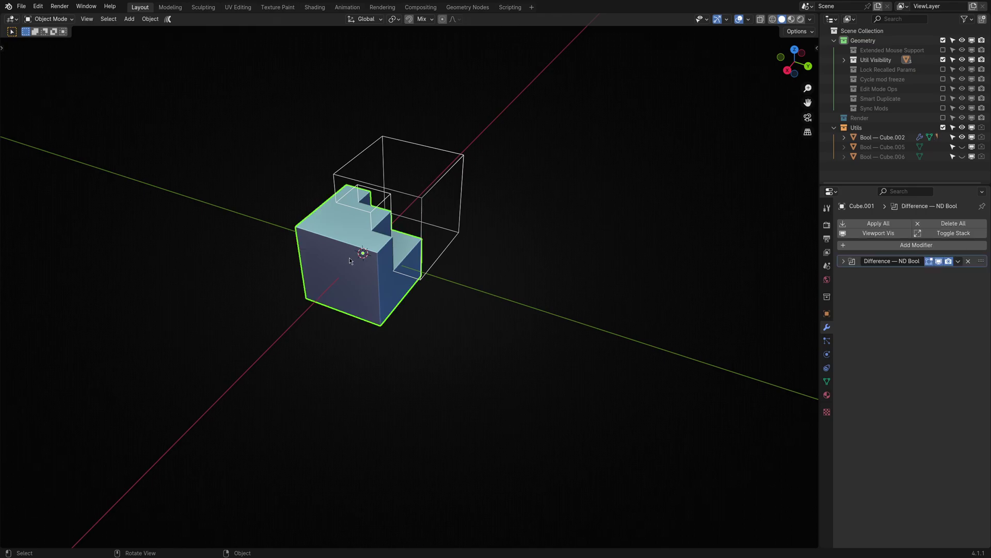
key(alt+v)
click(320, 258)
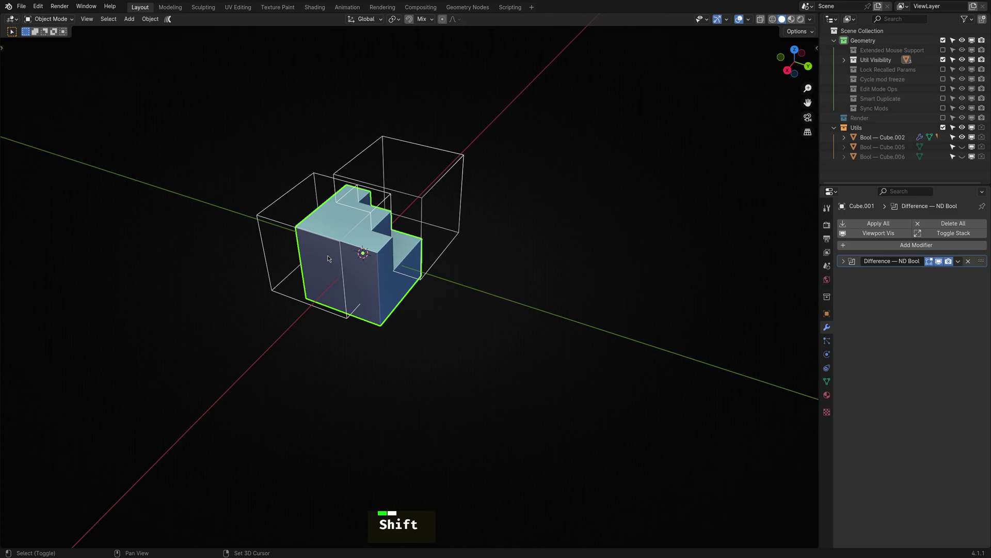
click(325, 184)
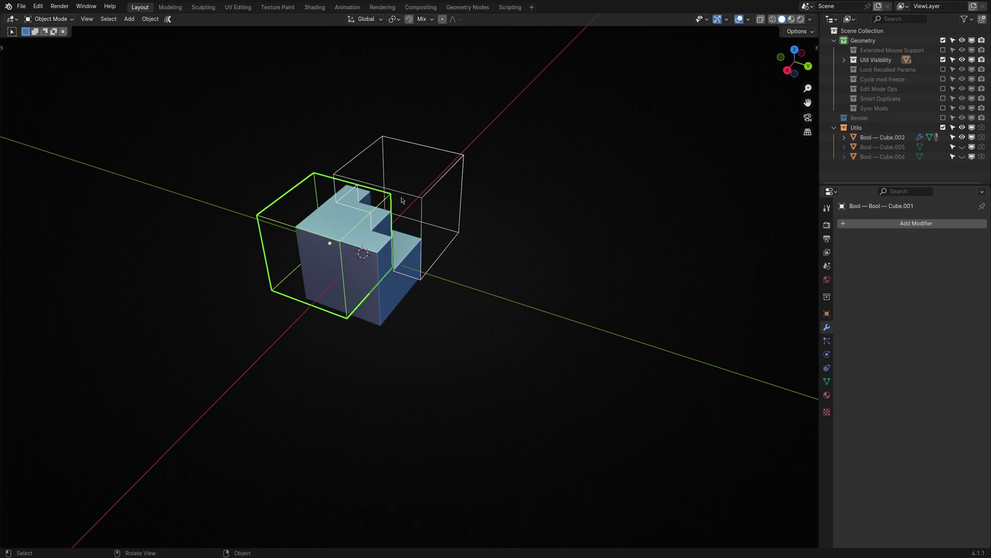
click(543, 255)
Try to move the large cutter Bool — Cube.002 above the stepped cube
click(422, 205)
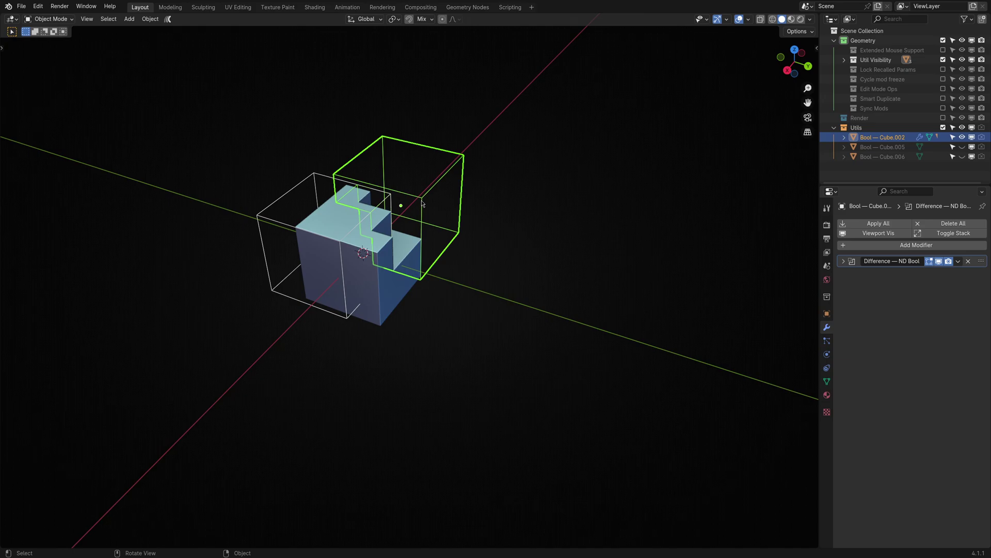
key(g)
right_click(422, 191)
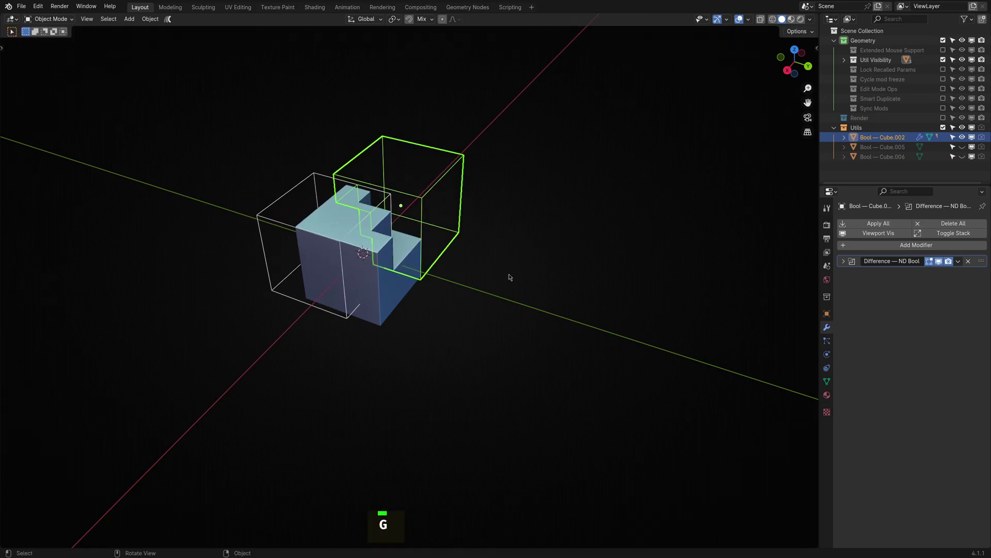
click(529, 304)
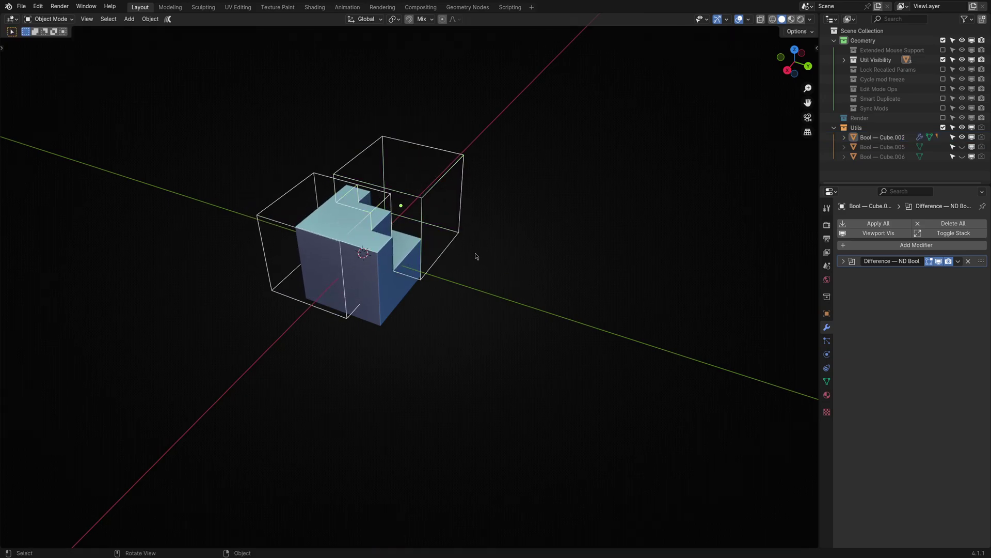
Toggle the visibility of all utility objects in the scene on and off repeatedly, leaving them hidden
shift+middle_drag(477, 256, 492, 262)
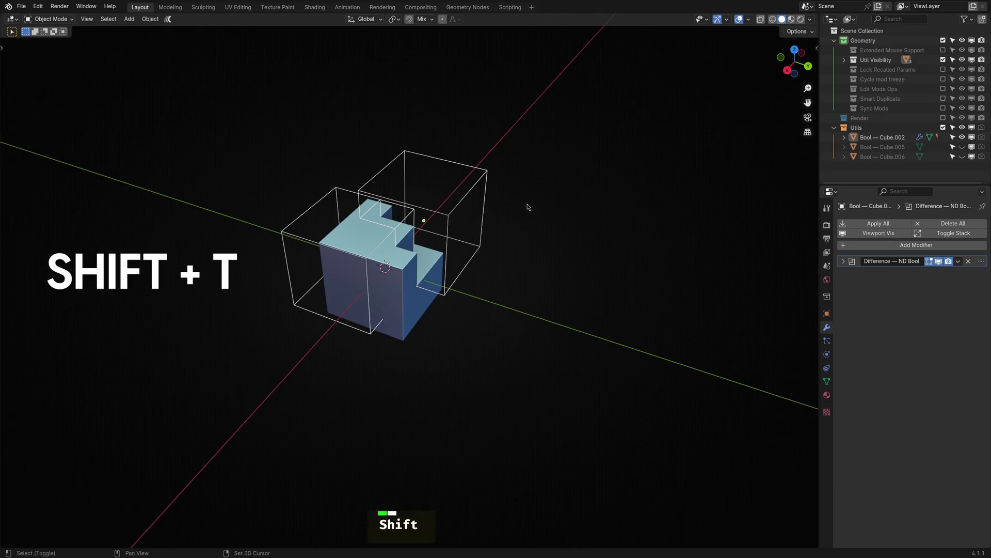
key(shift+t)
key(shift+t)
key(shift+t)
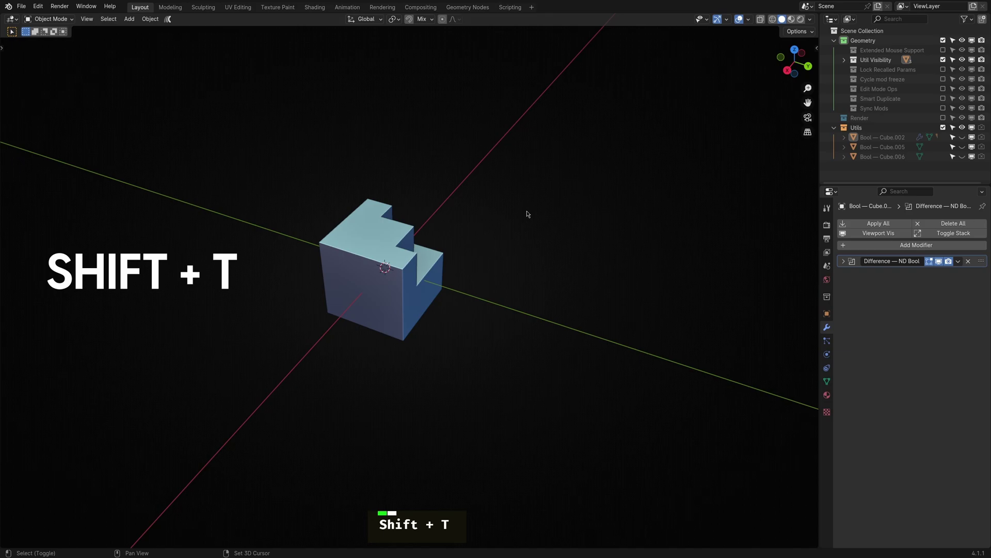
key(shift+t)
key(shift+t)
key(shift+t)
key(shift+t)
key(shift+t)
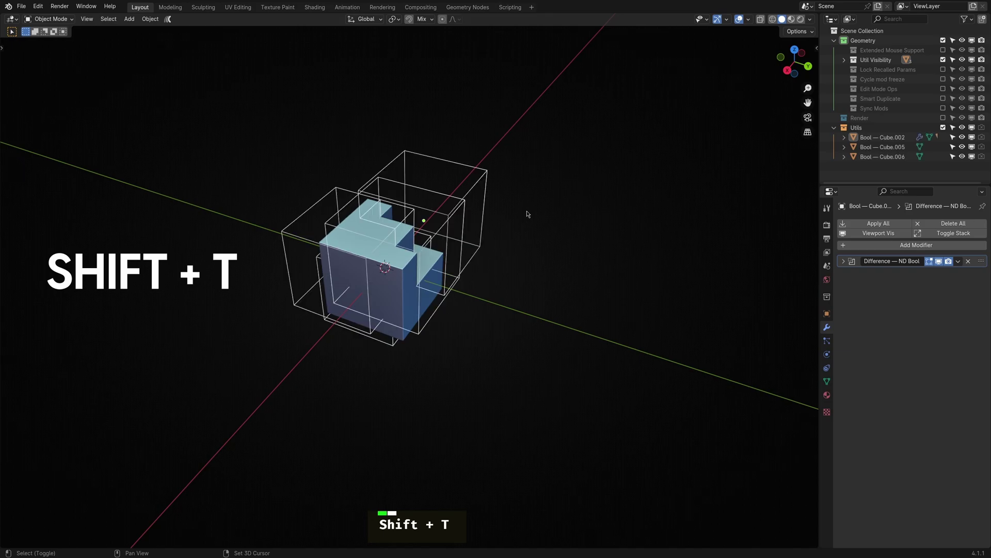
key(shift+t)
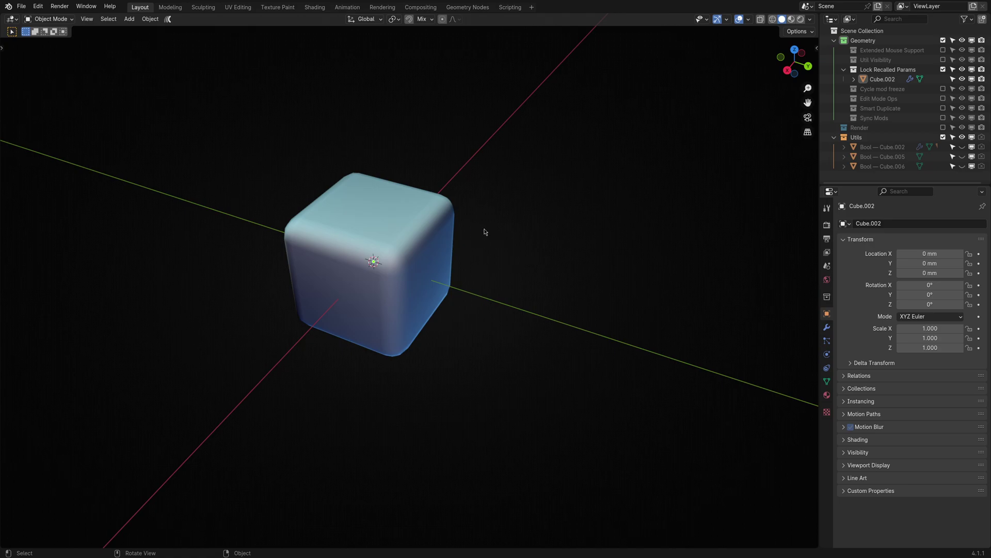
Examine the Lock Overlay Parameters on Recall option in the ND add-on's UI preferences
click(38, 7)
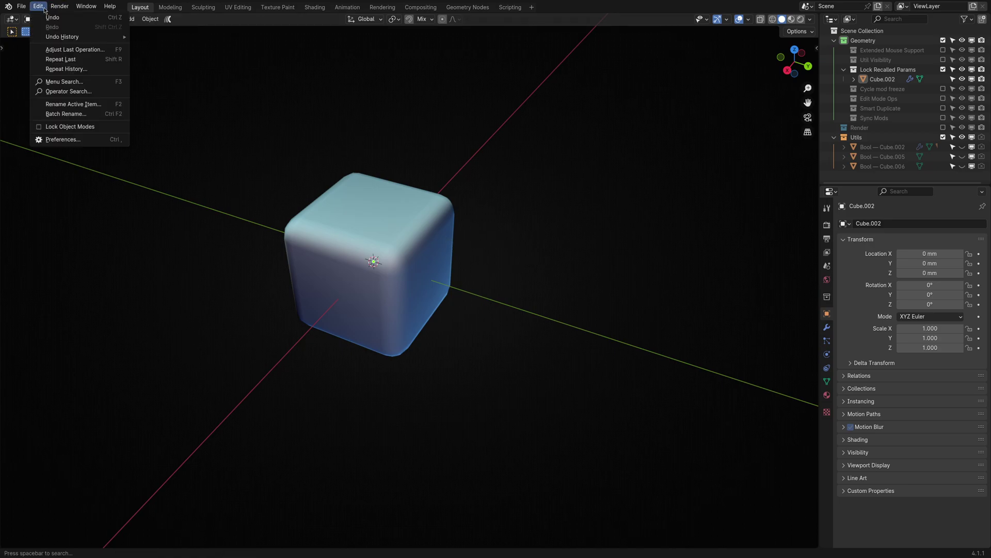
click(62, 139)
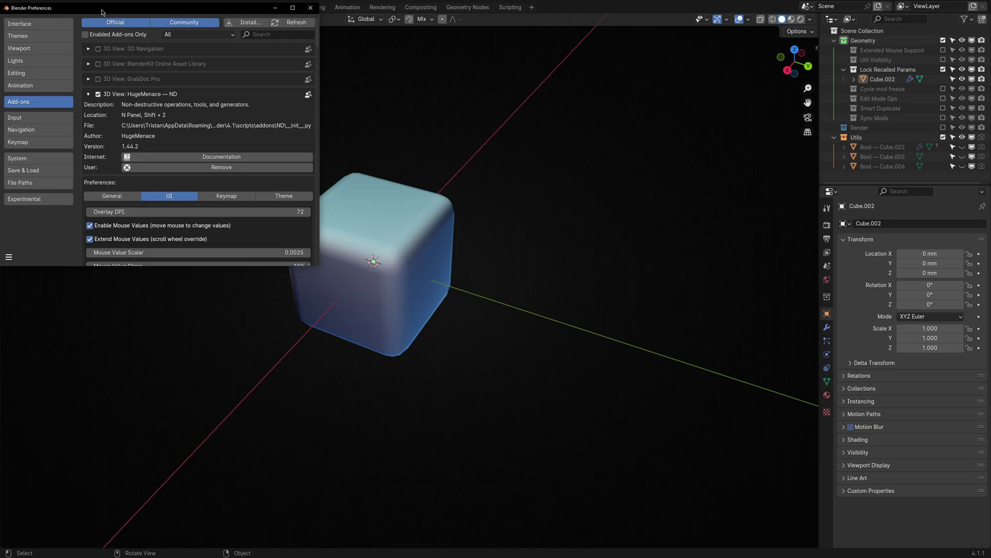
drag(103, 10, 229, 58)
scroll(265, 212, down, 6)
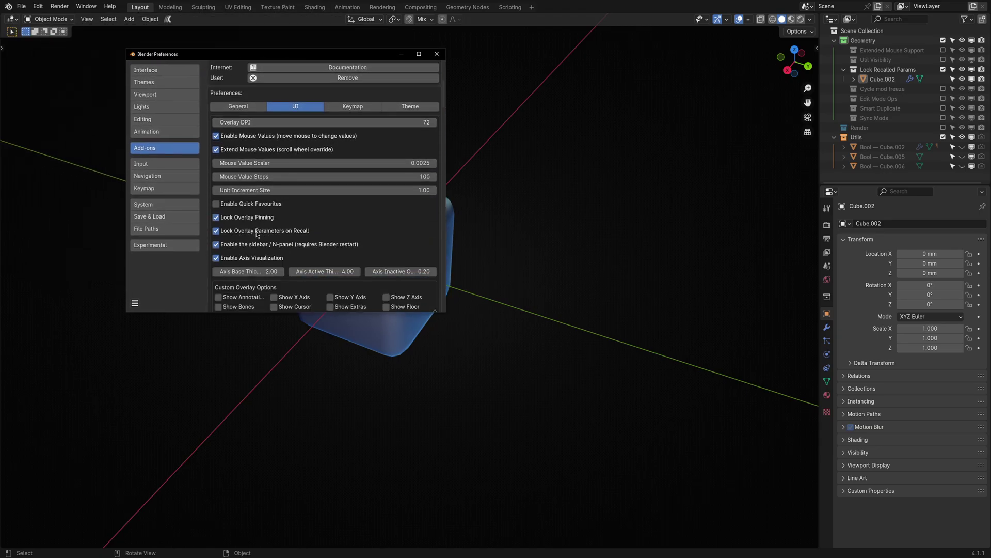
click(437, 53)
Recall the bevel on Cube.002, unlock its width, and try widths of 51.75 mm and 0 mm
click(420, 201)
key(f)
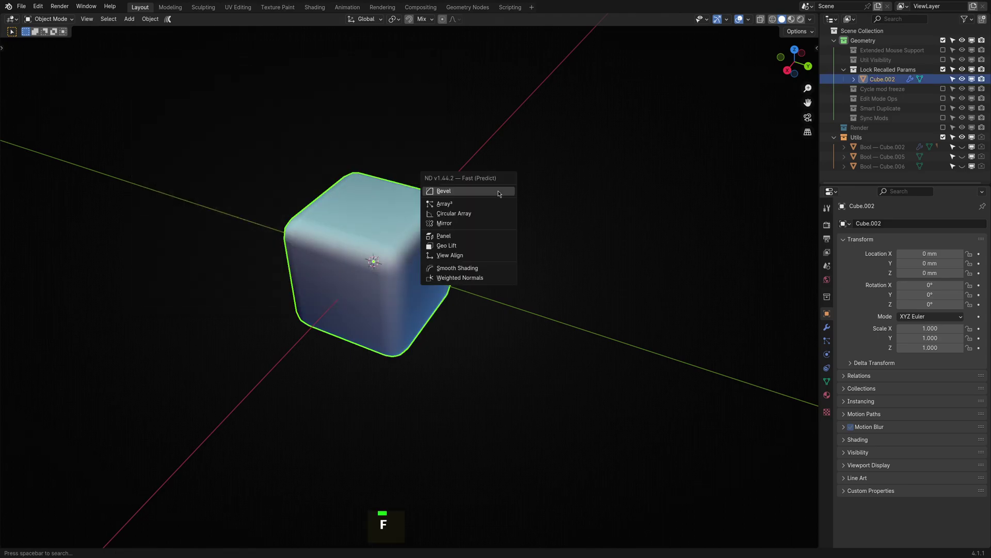
click(498, 193)
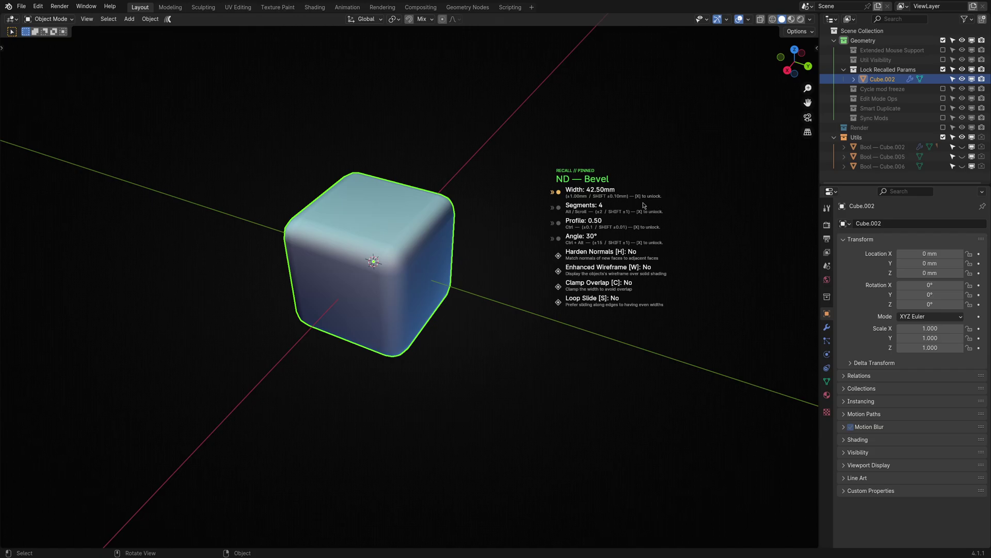
key(x)
key(shift)
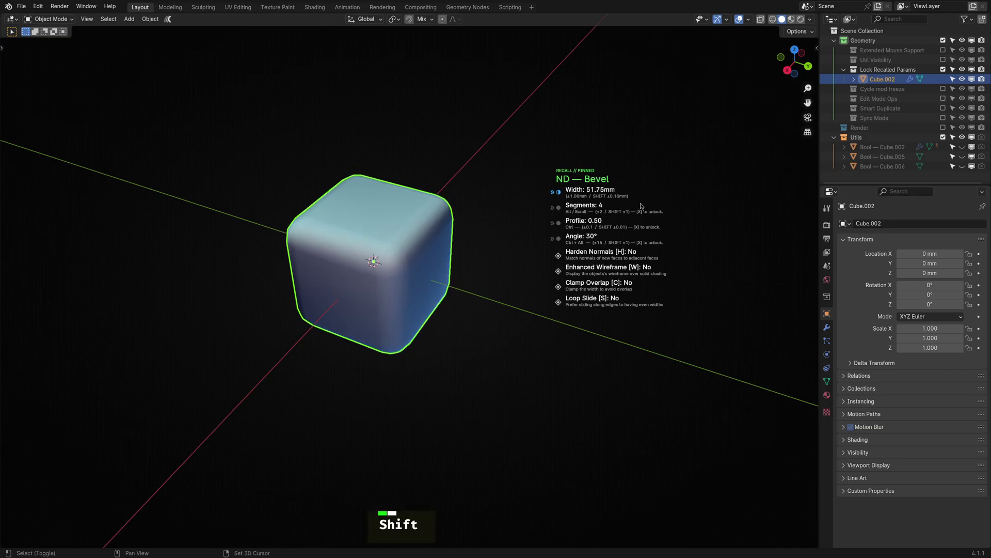
key(x)
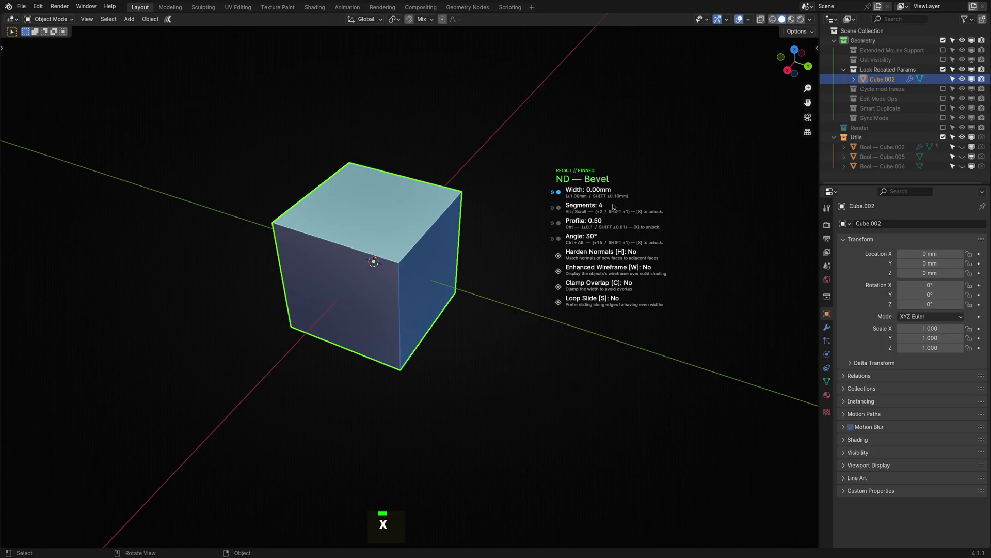
click(599, 196)
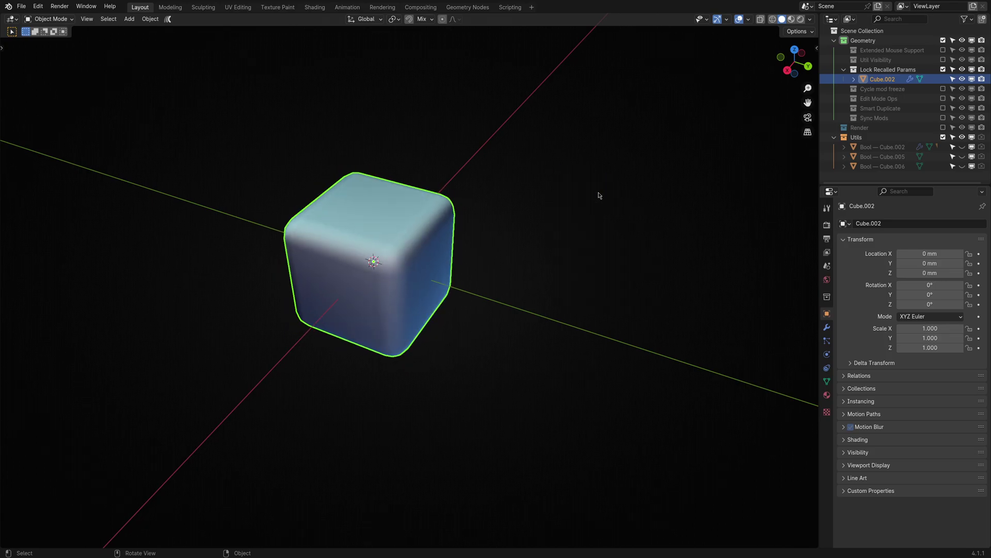
Recall the bevel on Cube.002 again, unlock its width and adjust it to 43.25 mm
click(523, 219)
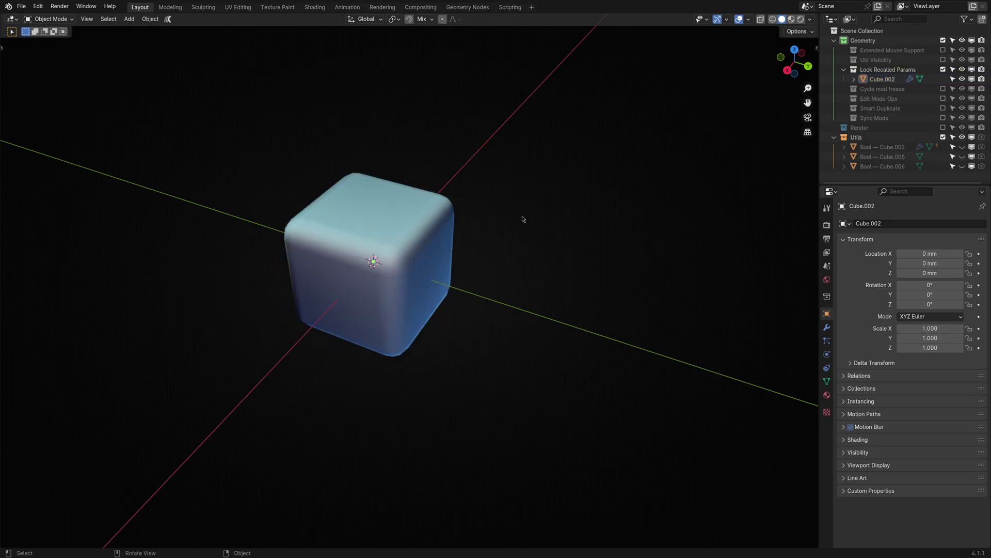
click(435, 250)
key(f)
click(498, 225)
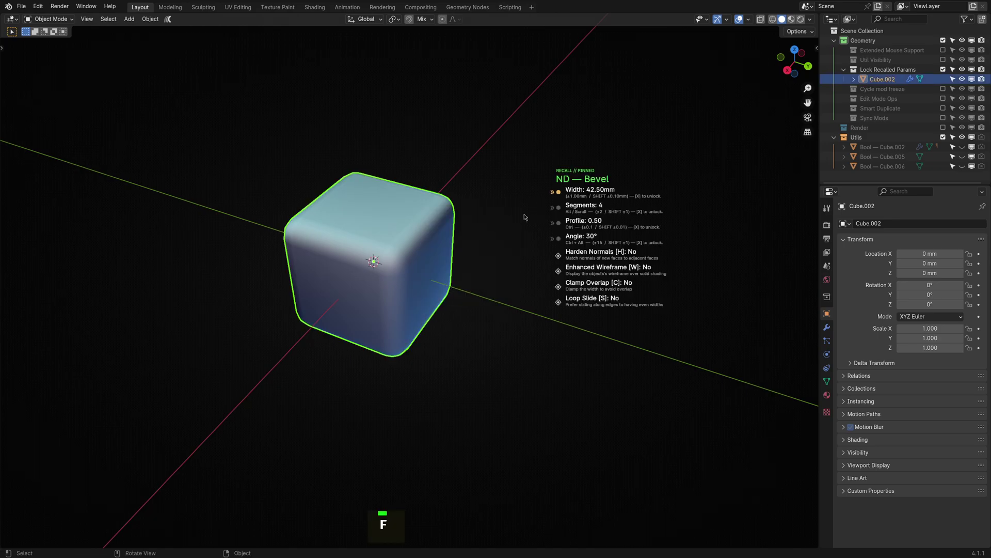
key(x)
key(shift)
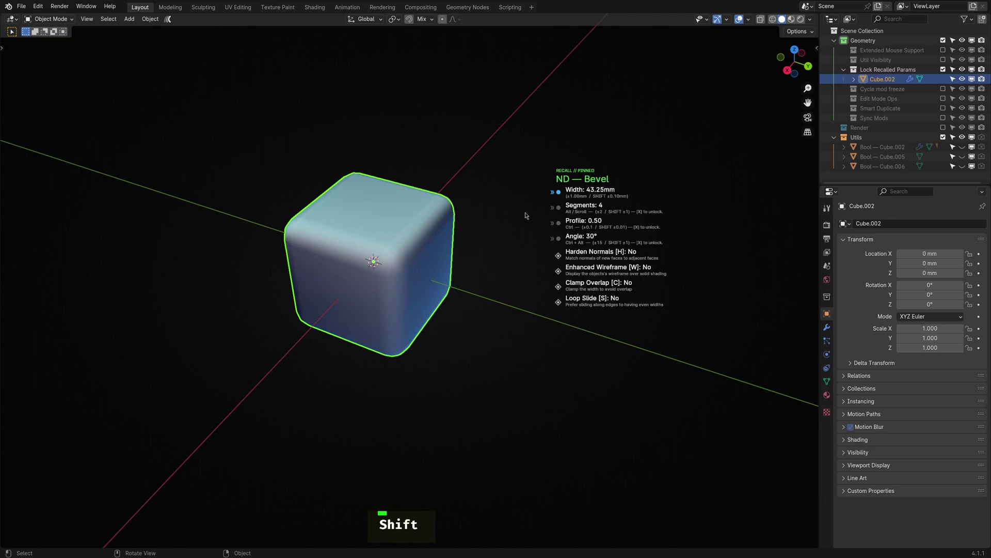
click(526, 216)
click(505, 232)
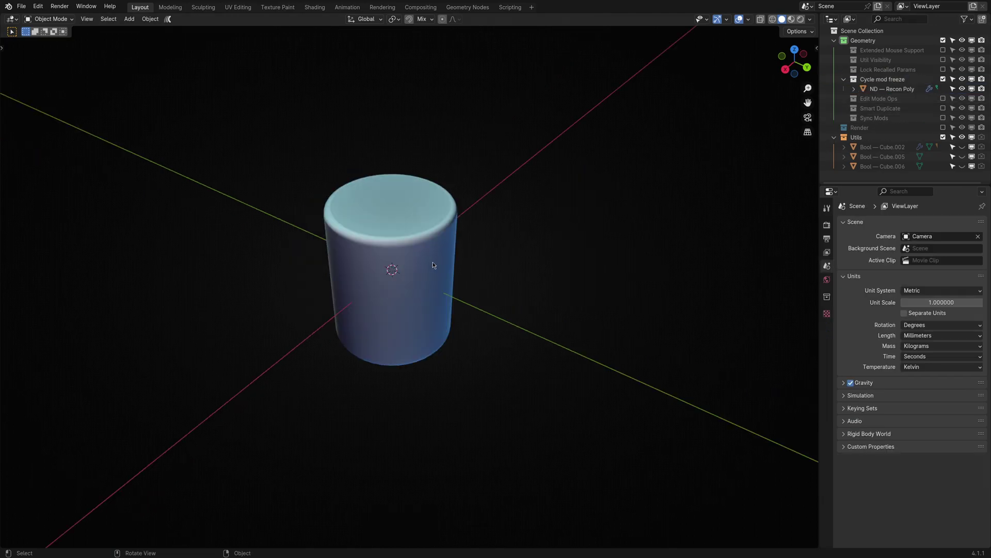
Cycle the cylinder's modifiers to Decimate — ND RCP and turn on Freeze State to retain that state on exit
click(432, 256)
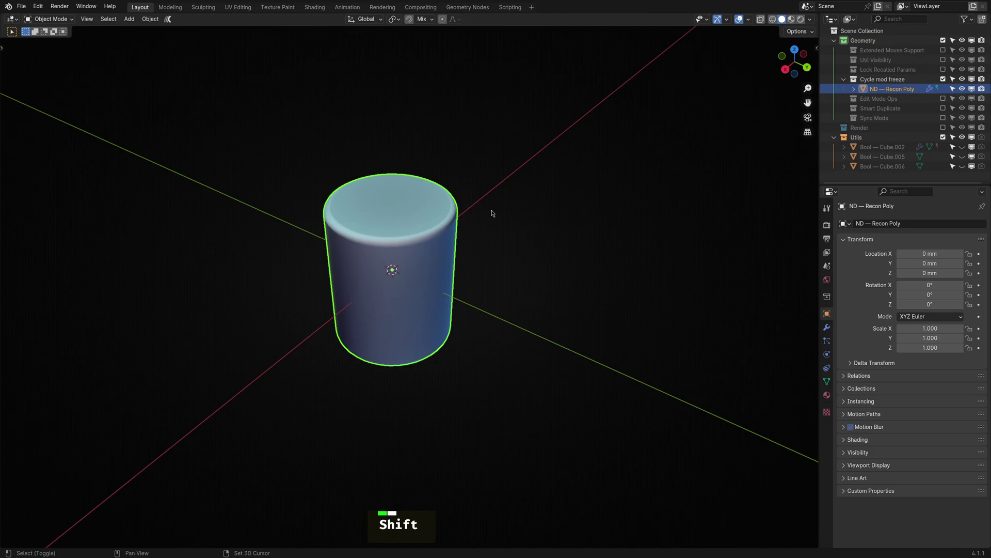
key(shift+2)
click(484, 175)
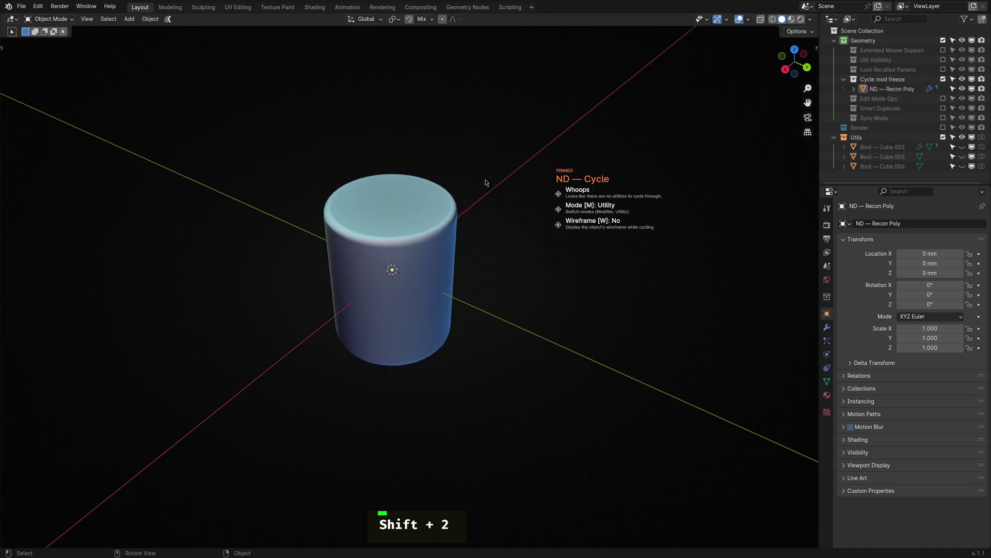
key(m)
scroll(486, 183, down, 6)
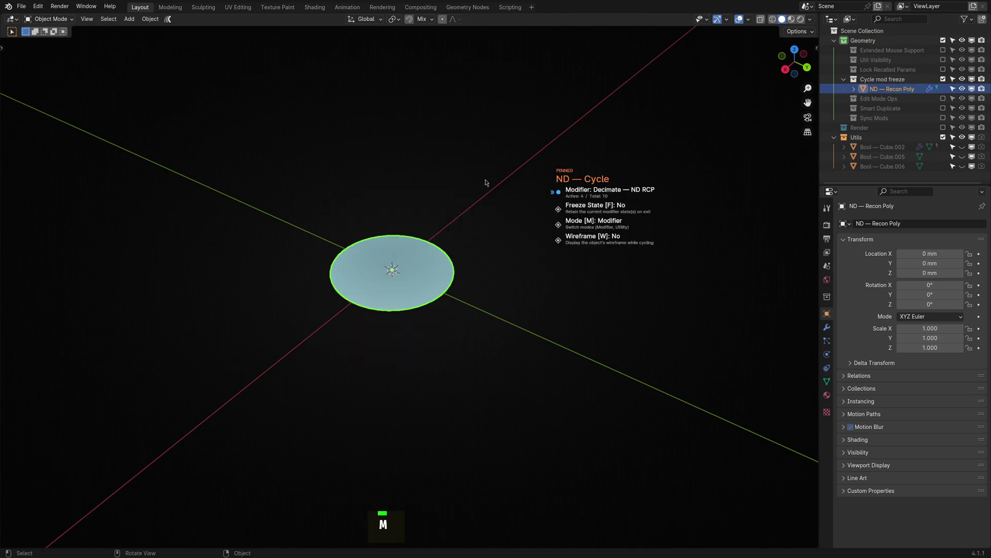
scroll(485, 182, up, 3)
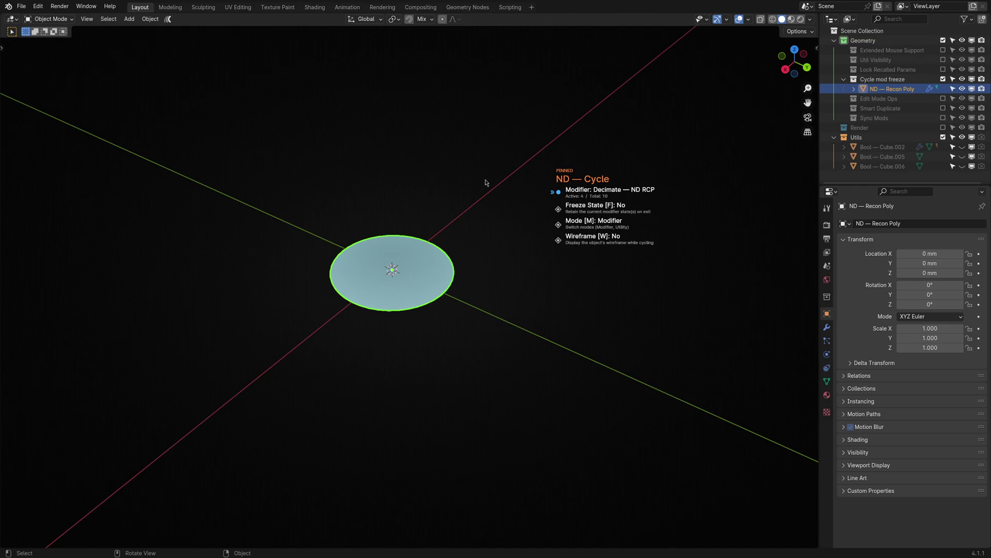
key(f)
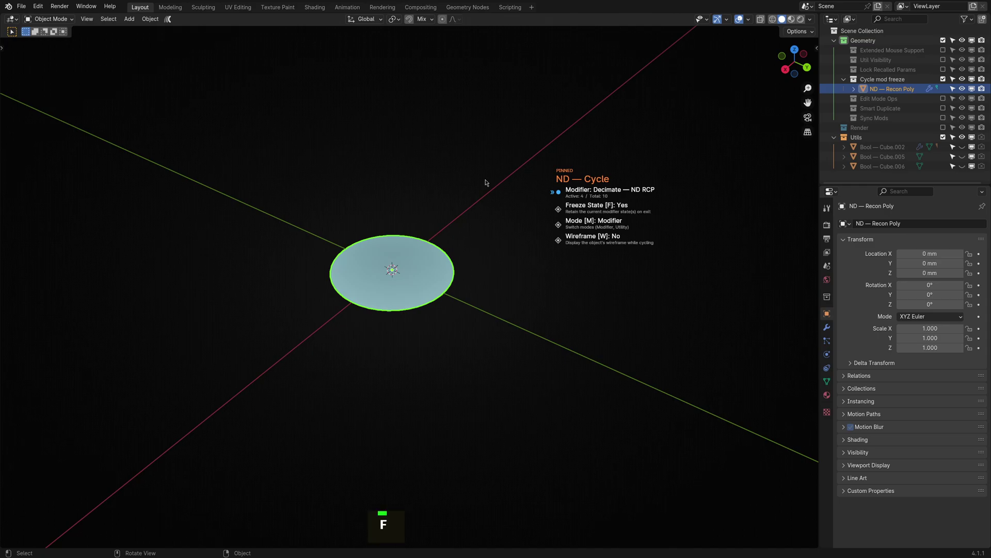
click(827, 327)
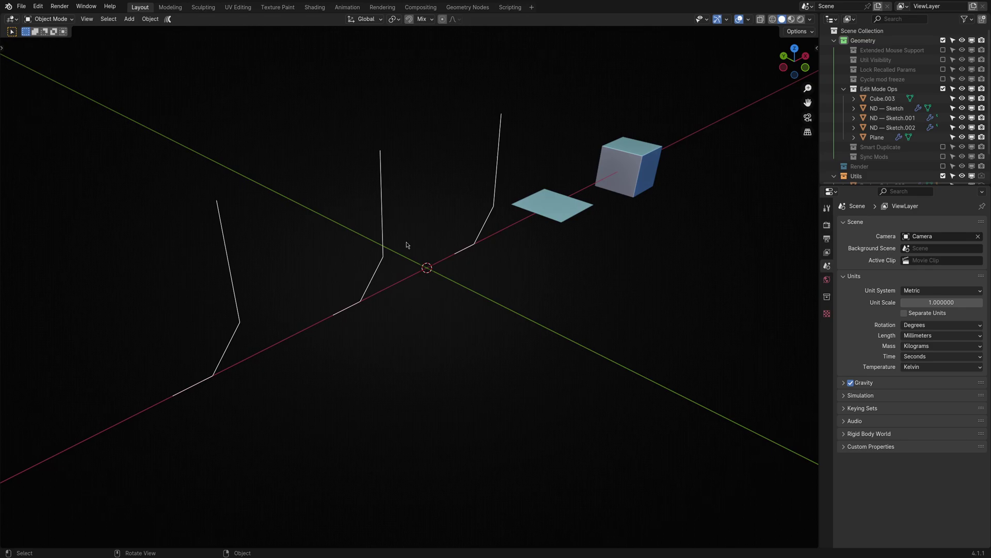
Try a 425 mm Profile Extrude along Y on ND — Sketch from edge editing
shift+middle_drag(420, 290, 455, 287)
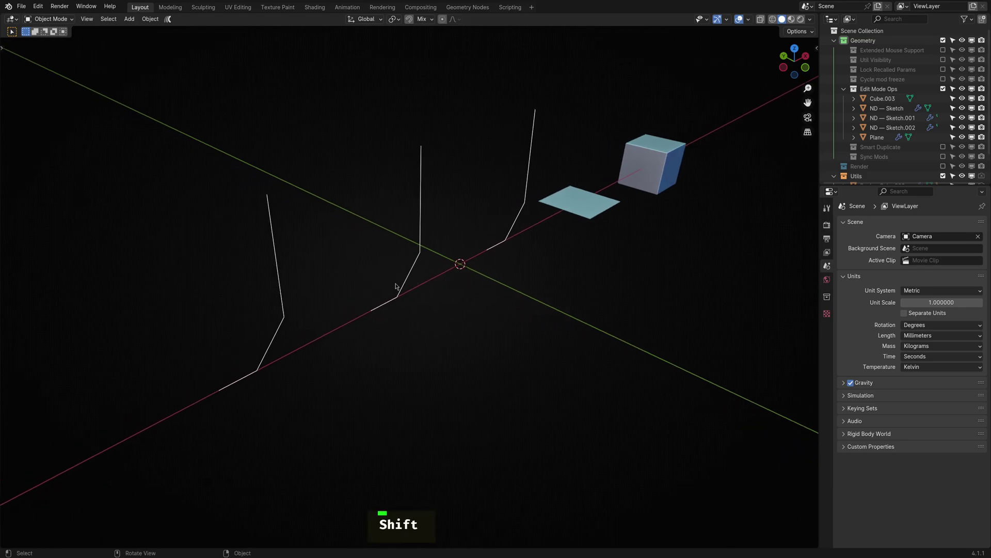
shift+click(279, 304)
key(2)
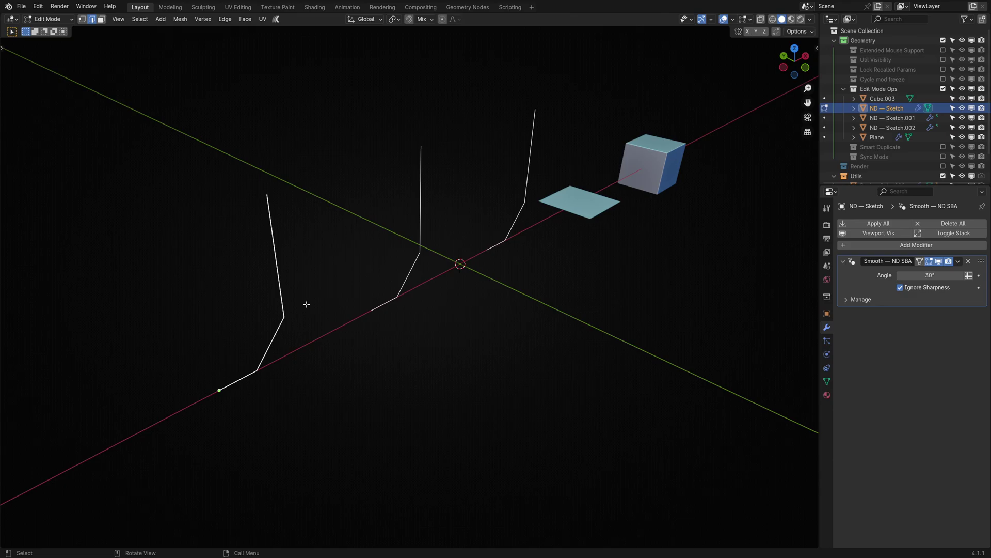
key(f)
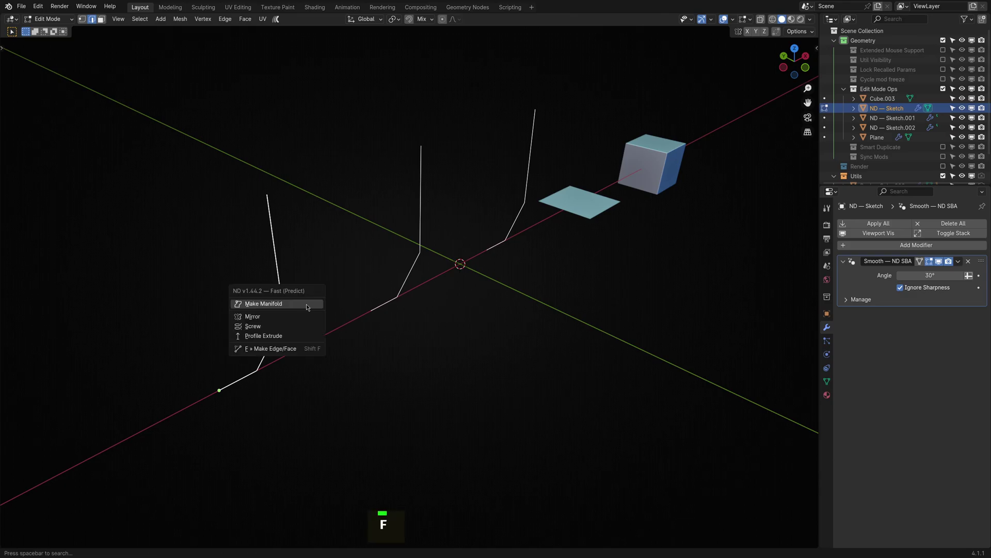
click(306, 336)
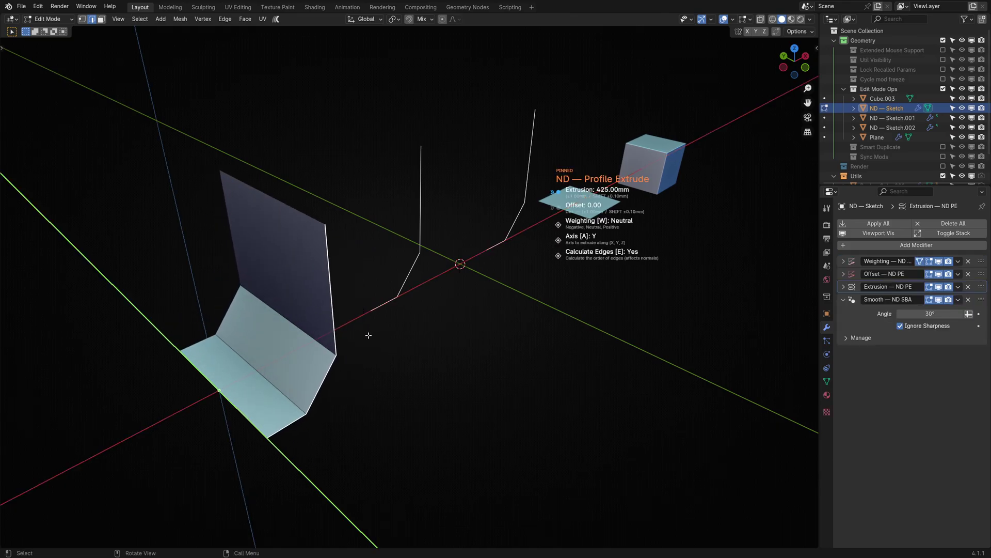
key(Escape)
Try a Fast (Predict) operator on ND — Sketch.001 from vertex editing
click(370, 308)
key(1)
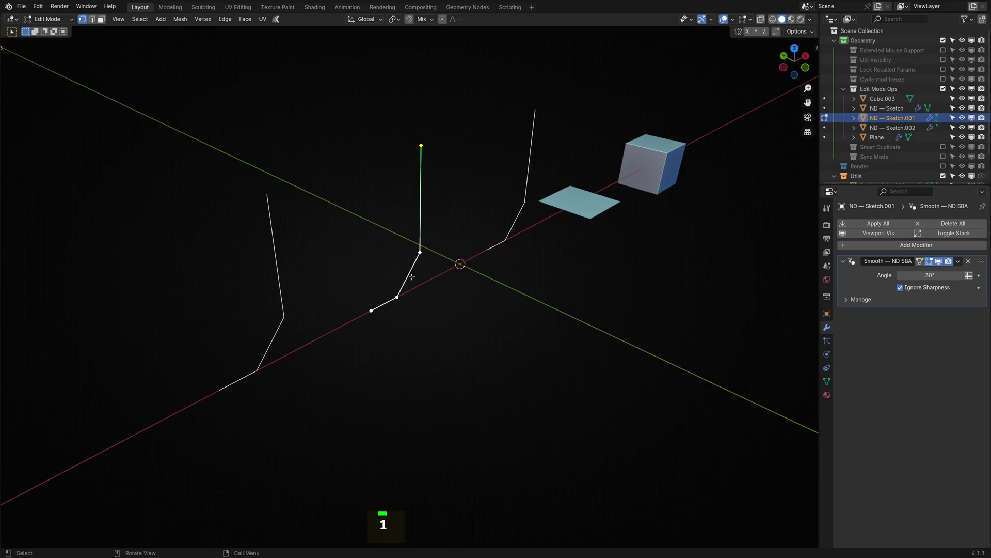
key(f)
click(432, 268)
key(Escape)
Try a Profile Extrude on ND — Sketch.002 from edge editing, switching its extrusion axis
shift+middle_drag(478, 258, 382, 299)
click(424, 269)
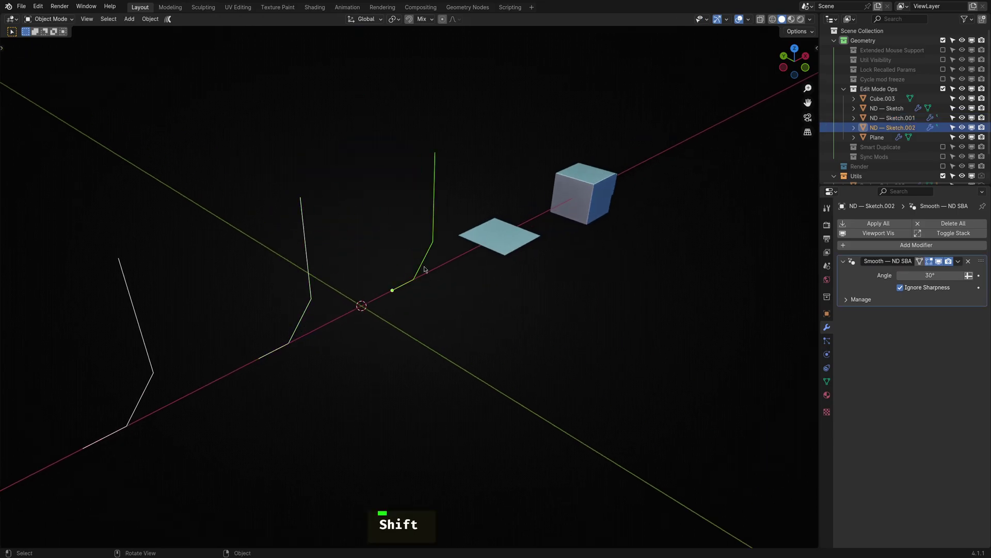
key(Tab)
key(2)
key(f)
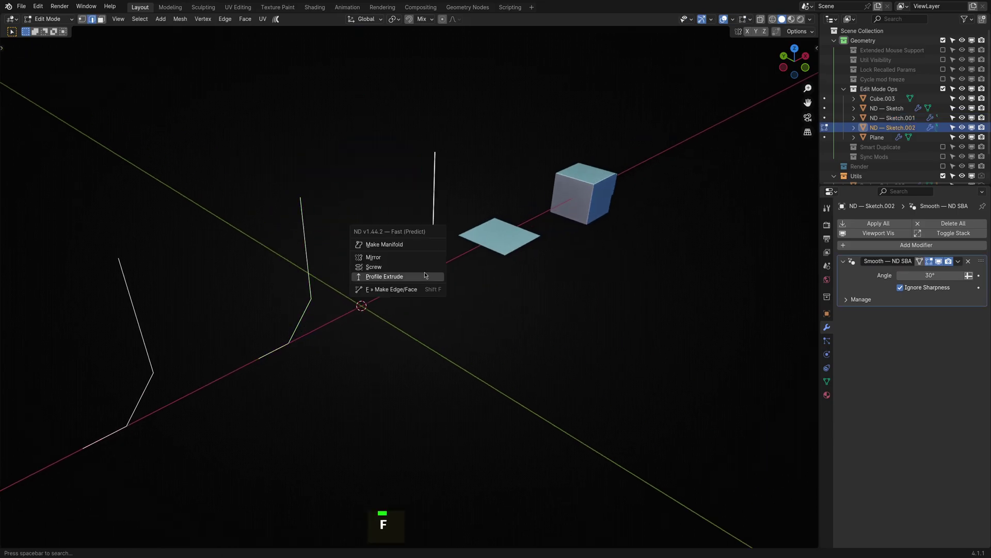
click(425, 275)
key(a)
key(Escape)
shift+middle_drag(476, 286, 417, 303)
key(Tab)
Try Circularize on the flat plane from face editing
click(452, 257)
key(Tab)
key(3)
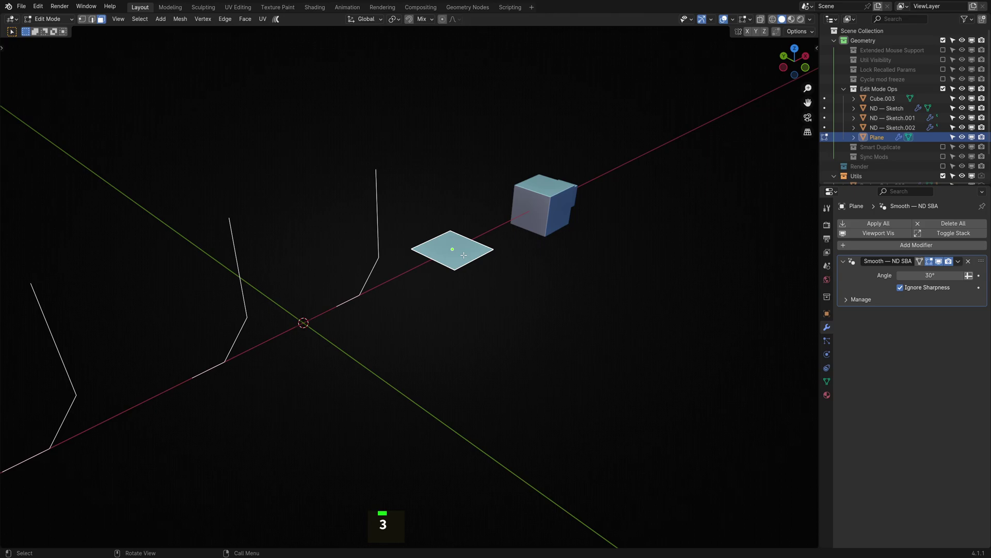
key(shift+2)
key(alt+s)
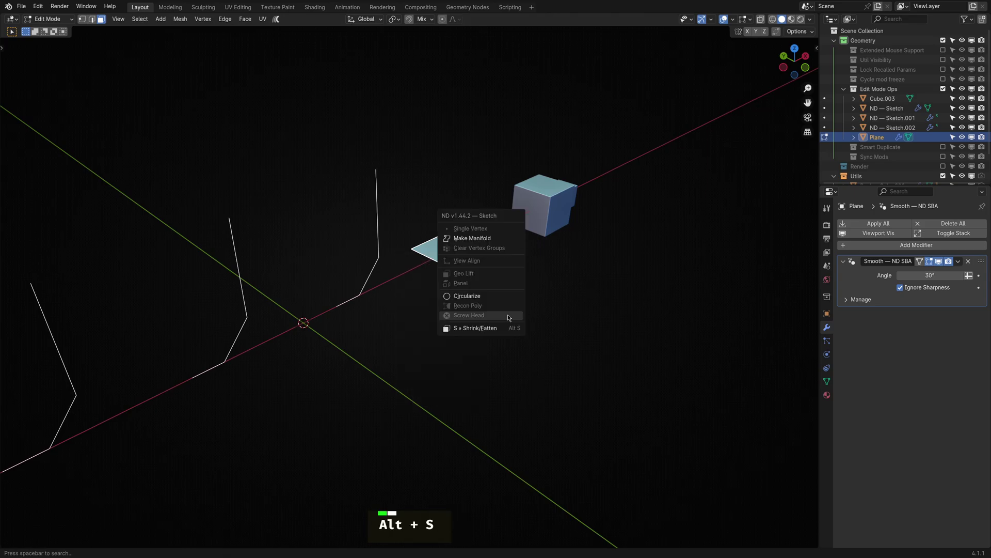
click(505, 296)
key(Escape)
key(Tab)
Mirror the mesh of Cube.003 across X in edit mode with Symmetrize set to Yes
shift+middle_drag(506, 300, 446, 330)
click(492, 232)
key(q)
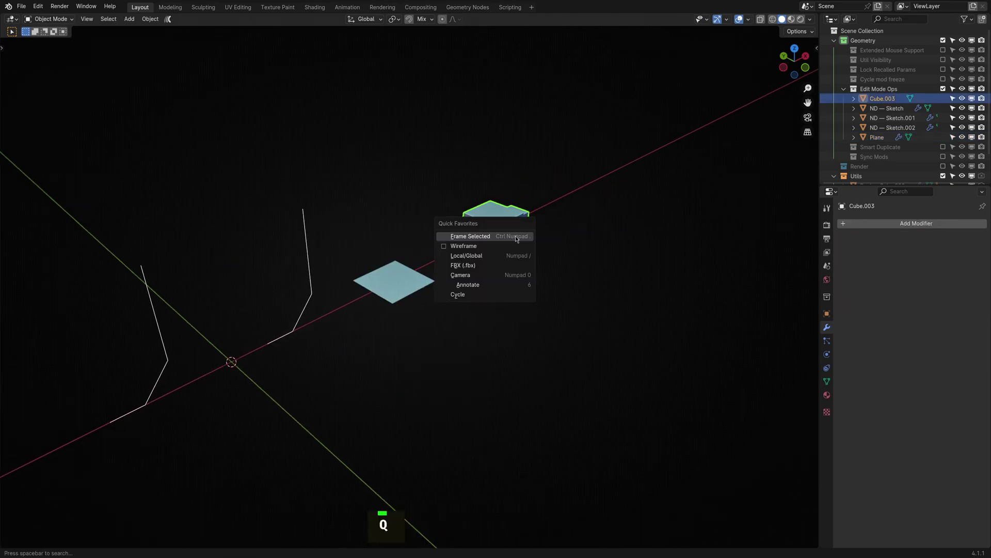
click(516, 236)
middle_drag(600, 255, 322, 261)
scroll(457, 255, down, 4)
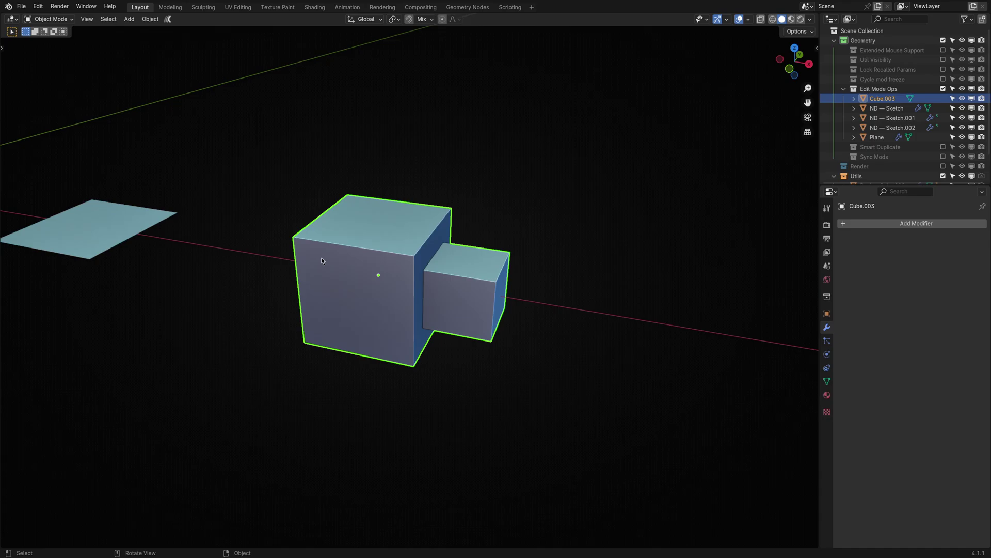
key(3)
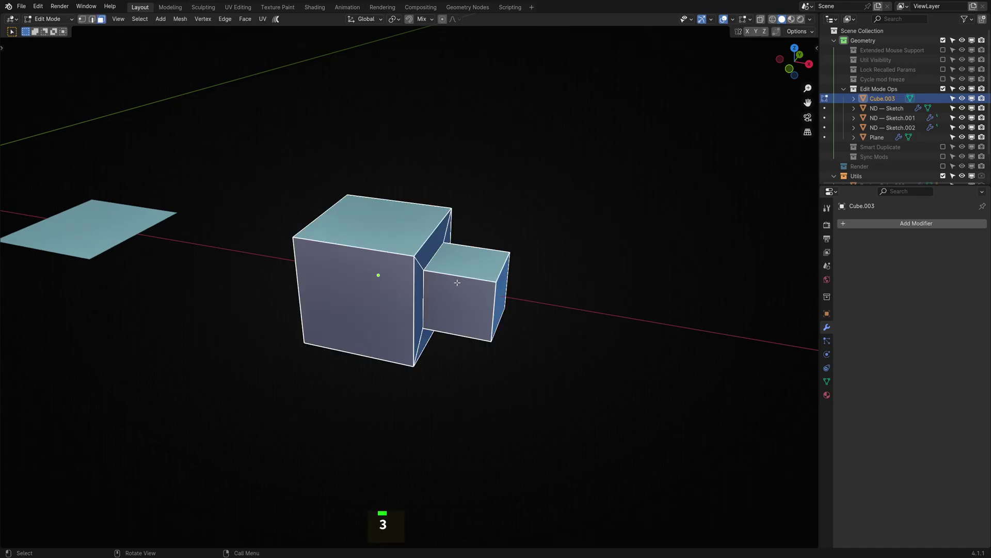
key(shift+2)
mouse_move(454, 288)
click(506, 309)
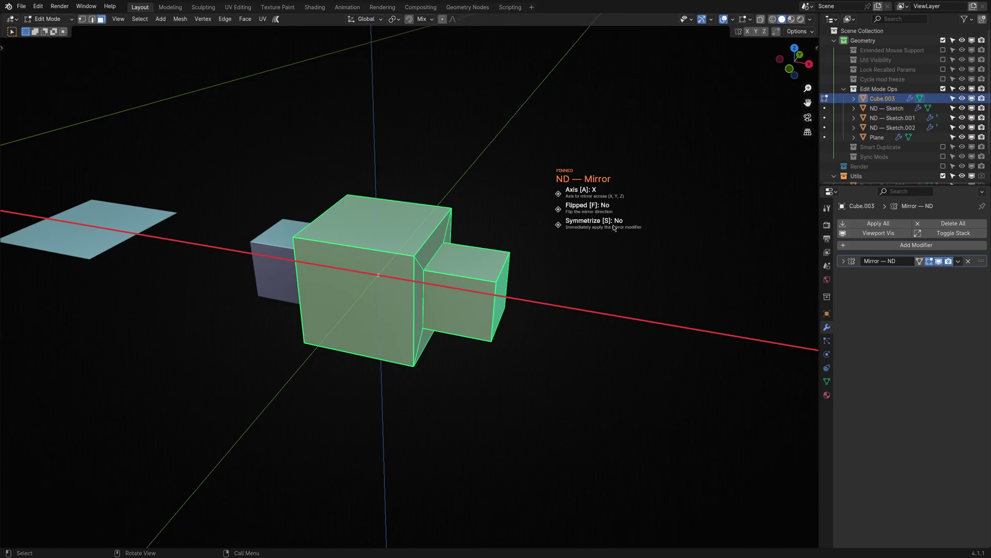
key(s)
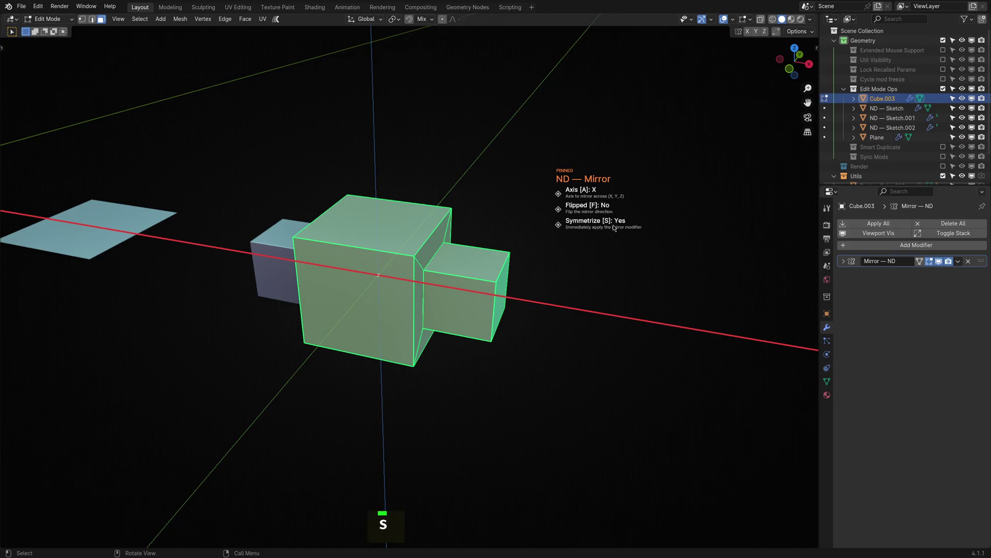
click(519, 265)
Inspect the geometry along the centre line of the symmetrized cube
middle_drag(343, 215, 373, 254)
key(1)
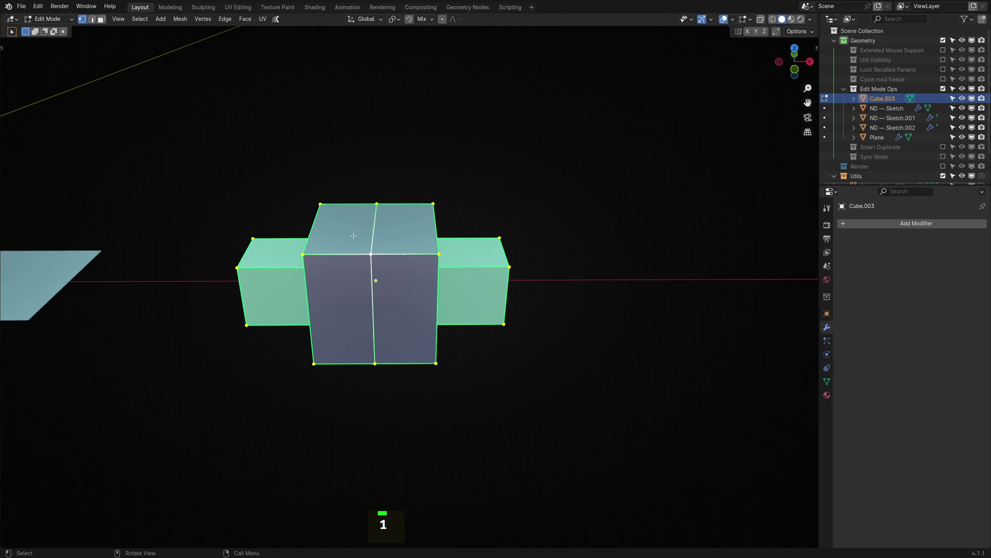
click(371, 254)
middle_drag(489, 353, 570, 338)
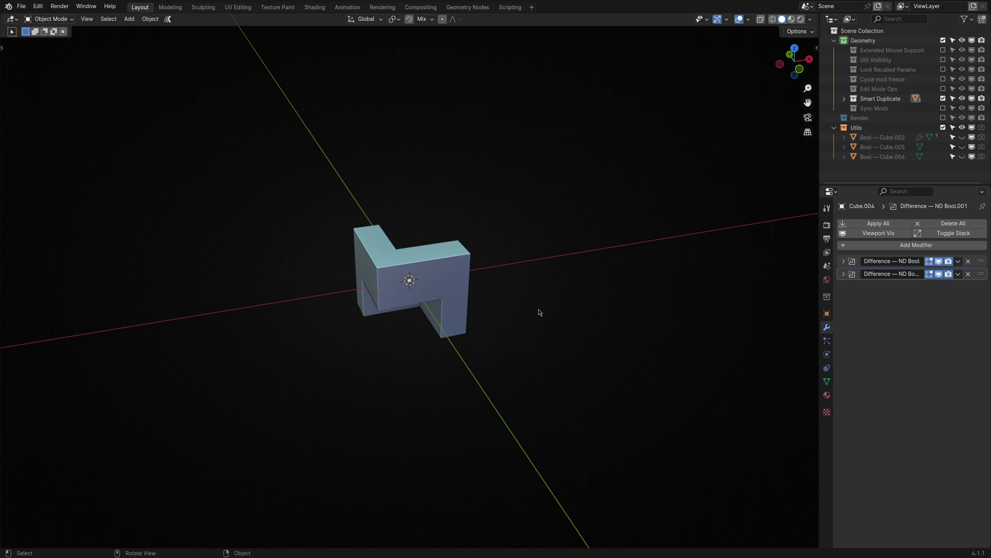
Select the notched part and examine the ND duplicate operators available for it
click(451, 278)
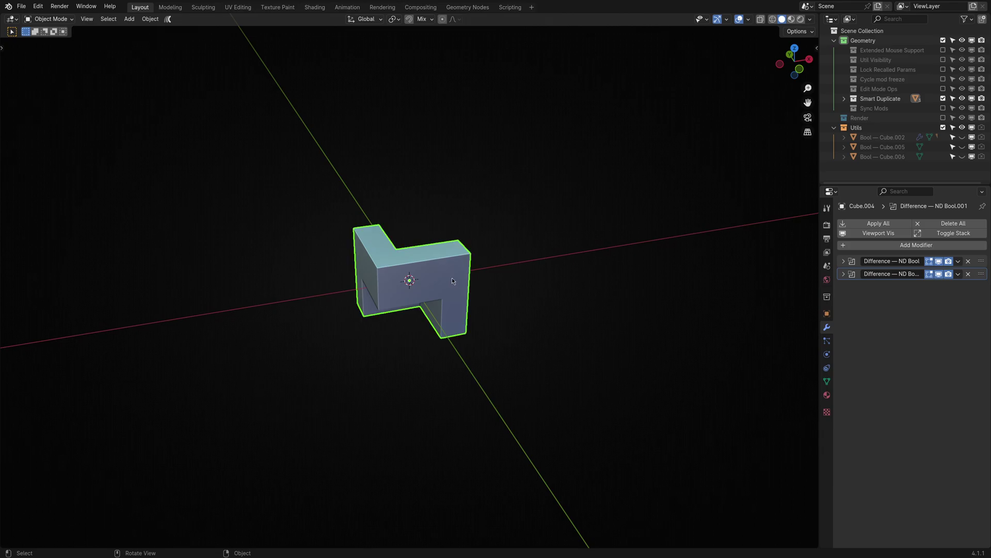
key(alt+t)
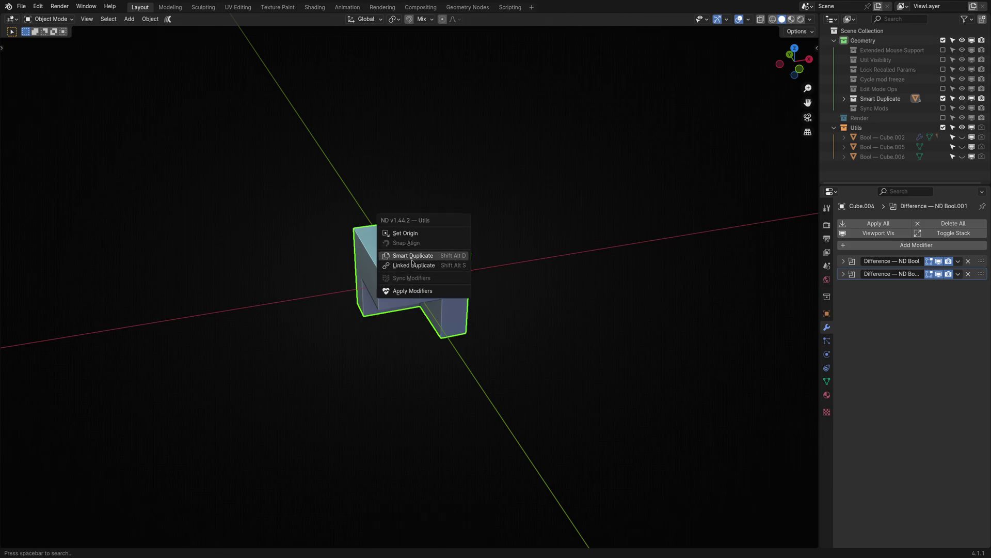
click(457, 255)
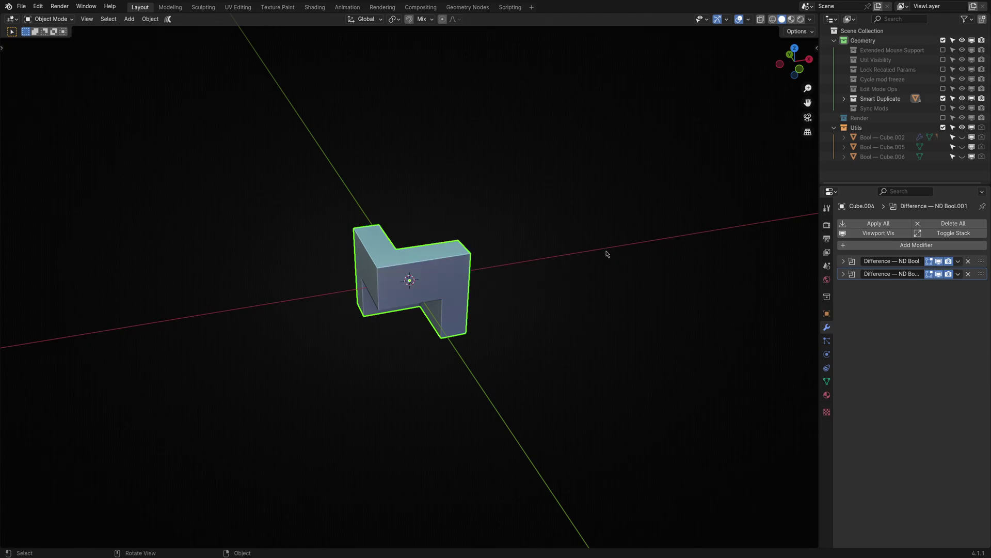
middle_drag(550, 274, 449, 262)
Reveal the cutters and try duplicating them together with the notched part, offset 587.5 mm in X and 214 mm in Z
click(444, 263)
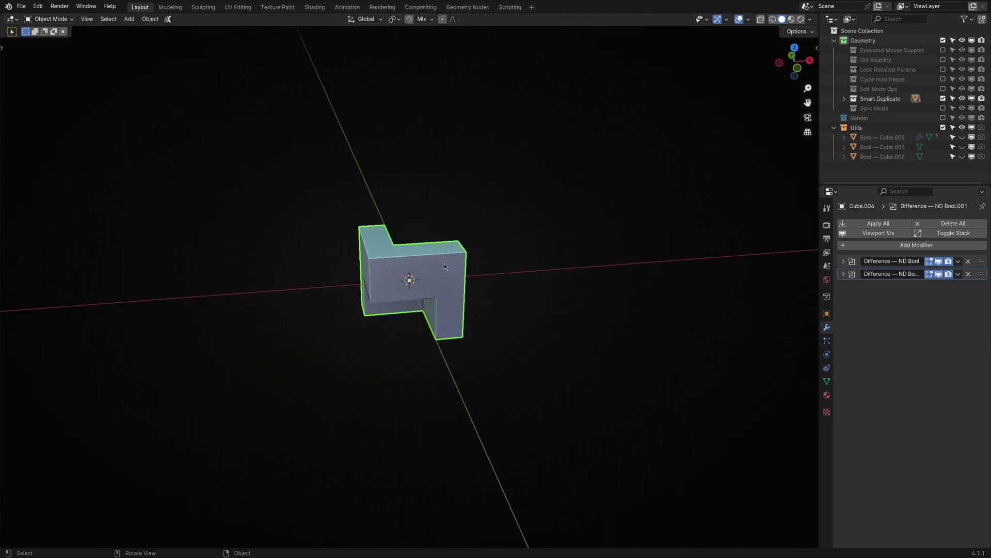
key(alt+v)
click(444, 266)
shift+drag(319, 141, 492, 370)
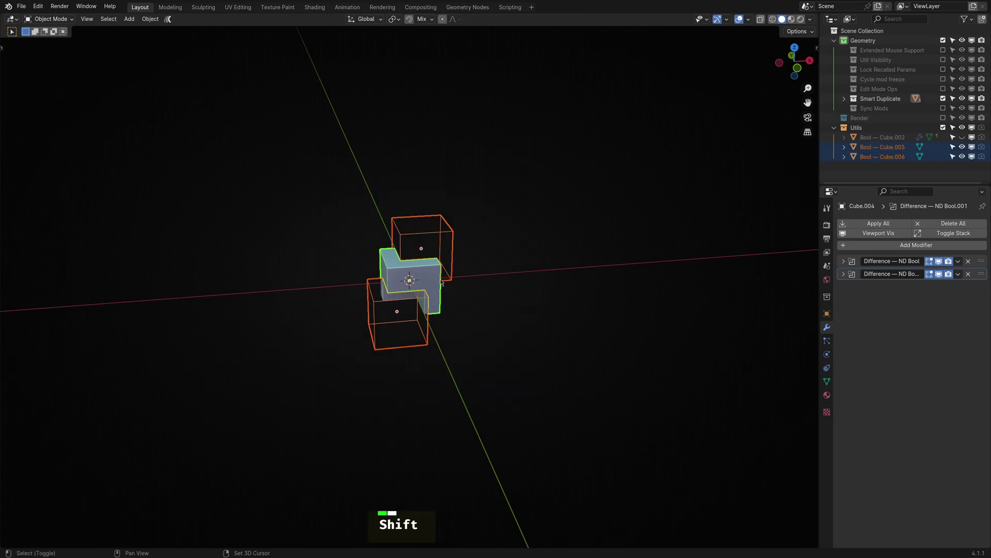
key(shift+d)
click(599, 205)
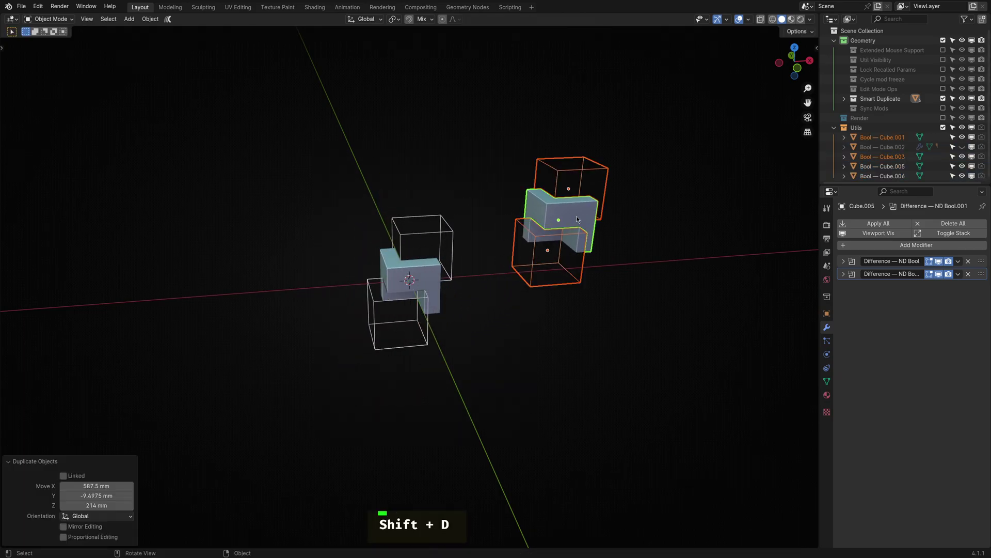
key(x)
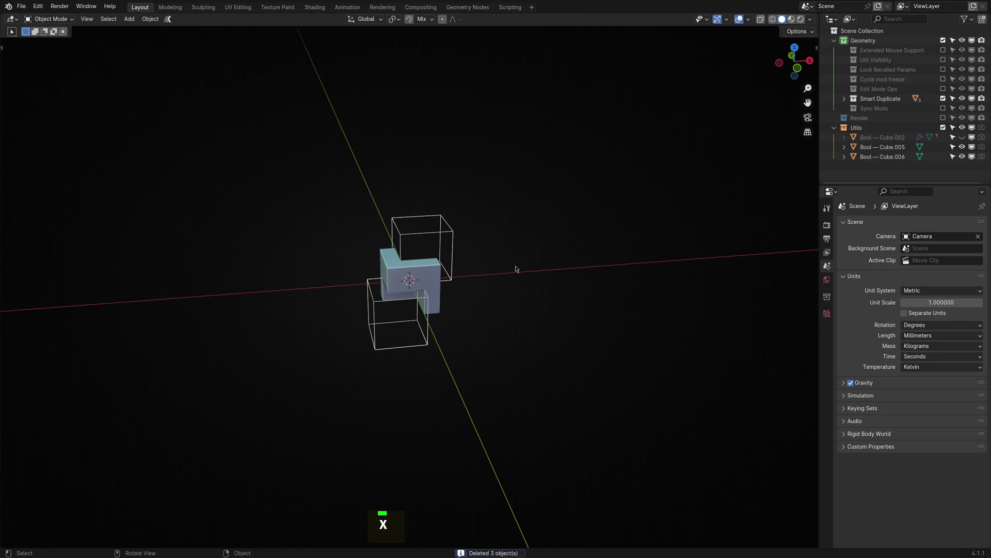
key(shift+t)
Smart Duplicate the notched part to an offset of about 390 mm in X, -3.7 mm in Y and 147 mm in Z
click(436, 281)
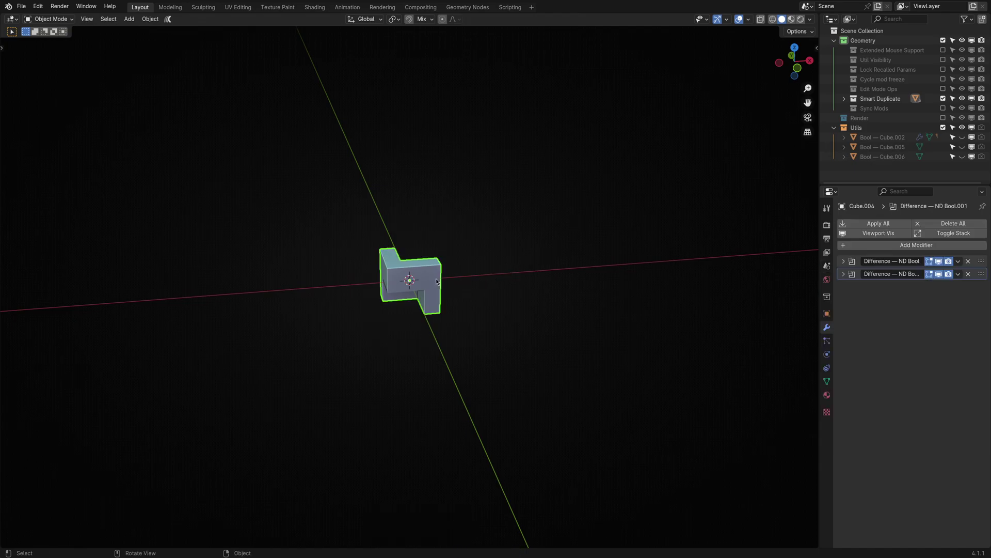
key(alt+t)
click(404, 256)
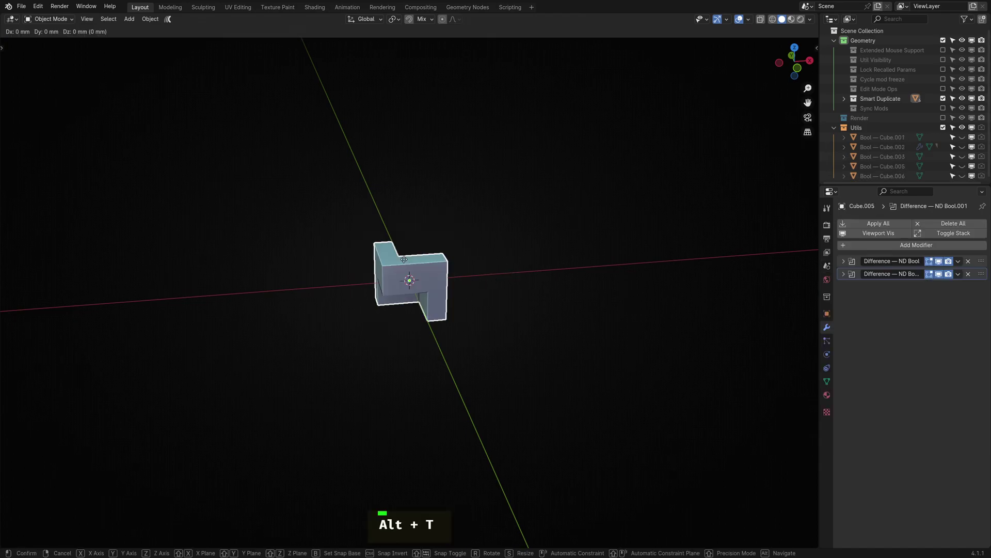
click(522, 209)
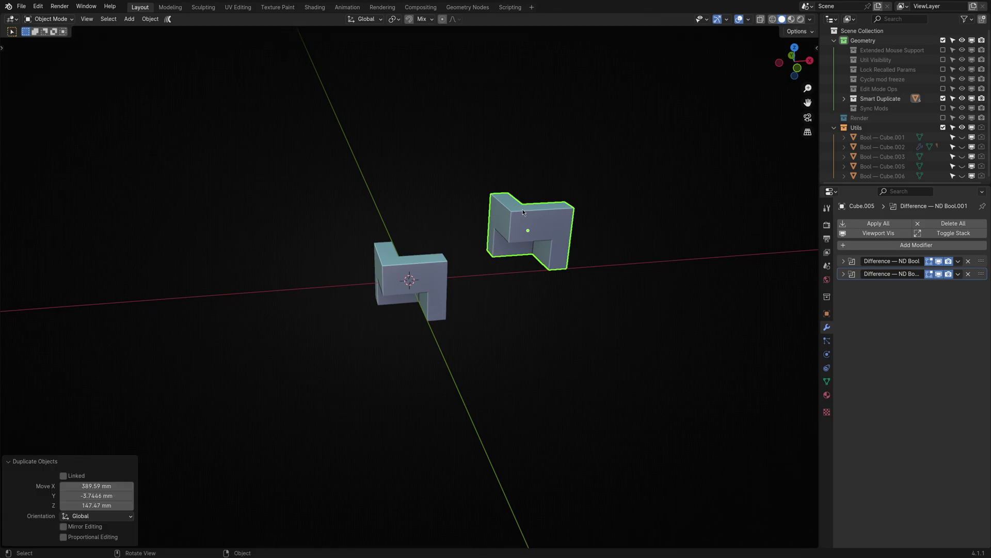
key(alt+t)
key(Escape)
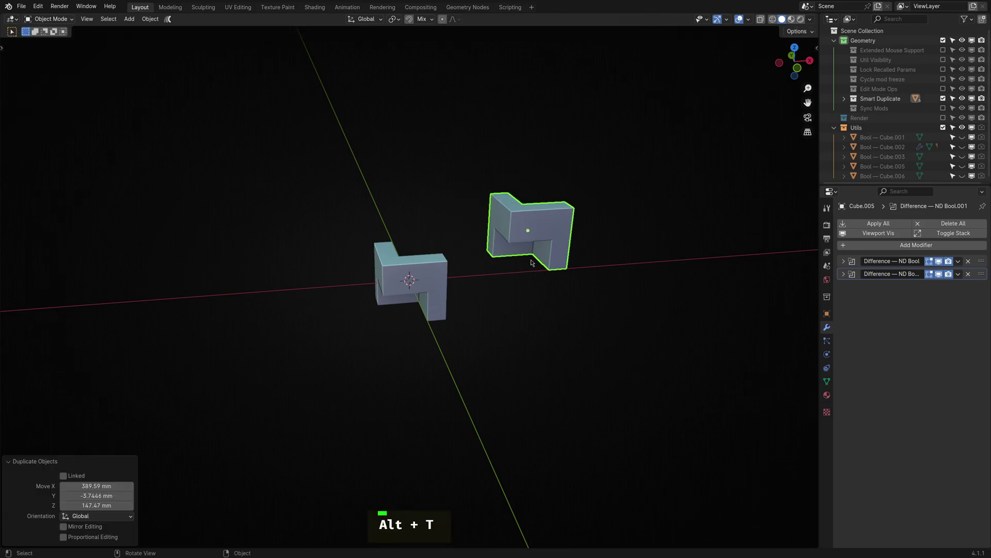
Smart Duplicate the copy about 229, 71 and 247 mm in XYZ, and add a linked duplicate offset about -455, 99 and 33 mm
key(alt+shift+d)
click(597, 179)
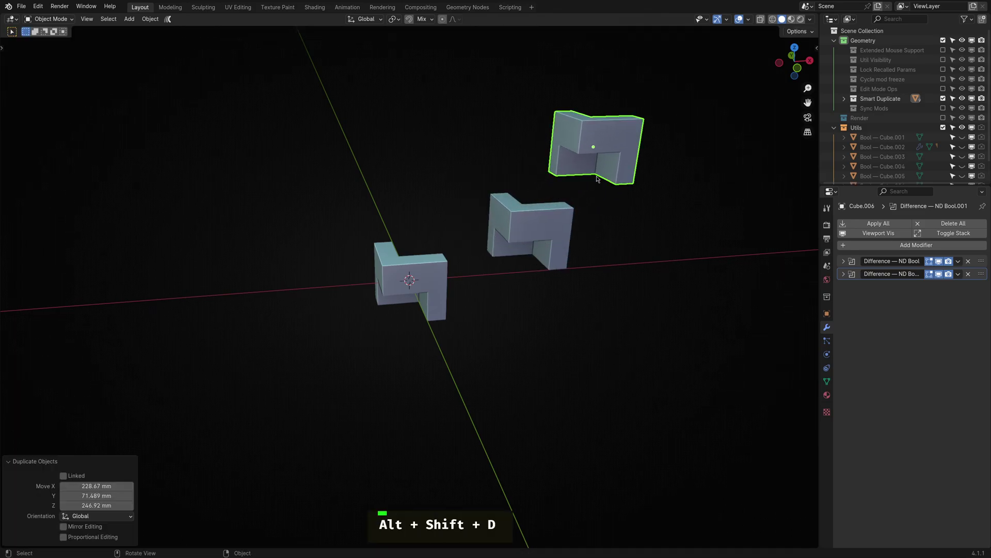
key(alt+shift+s)
click(453, 171)
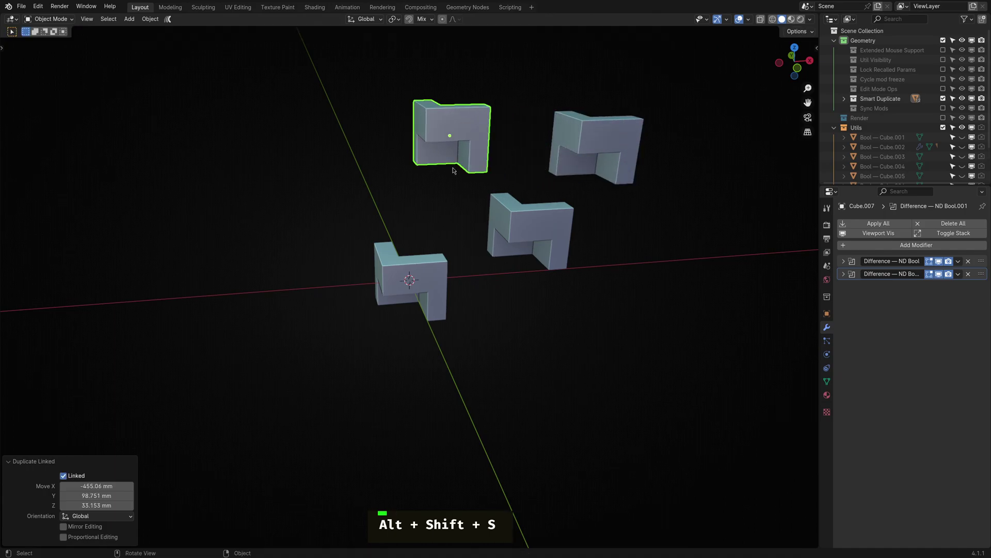
Delete the three copies with their cutters, and switch the enabled collection from Smart Duplicate to Sync Mods
key(shift+t)
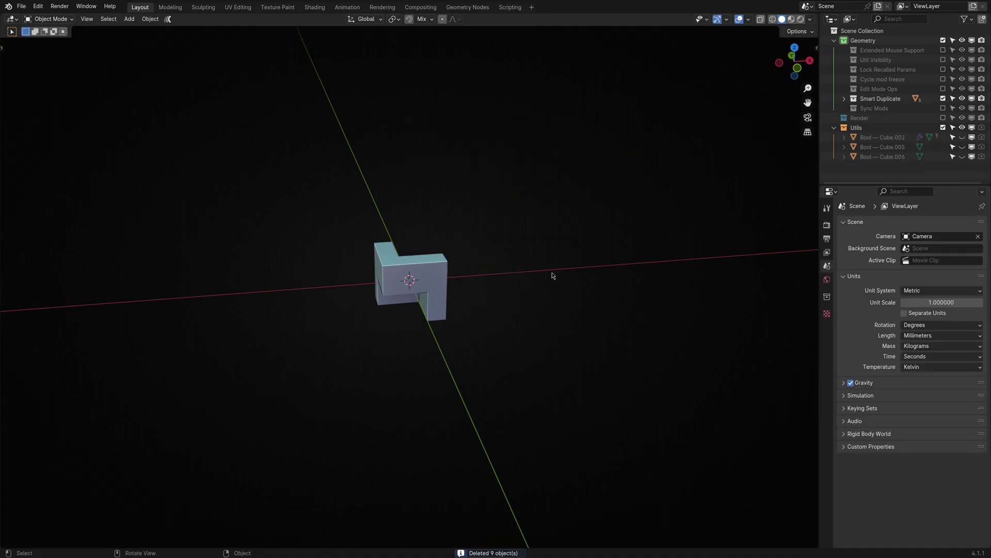
mouse_move(550, 272)
middle_down()
mouse_move(434, 267)
mouse_move(539, 265)
middle_up()
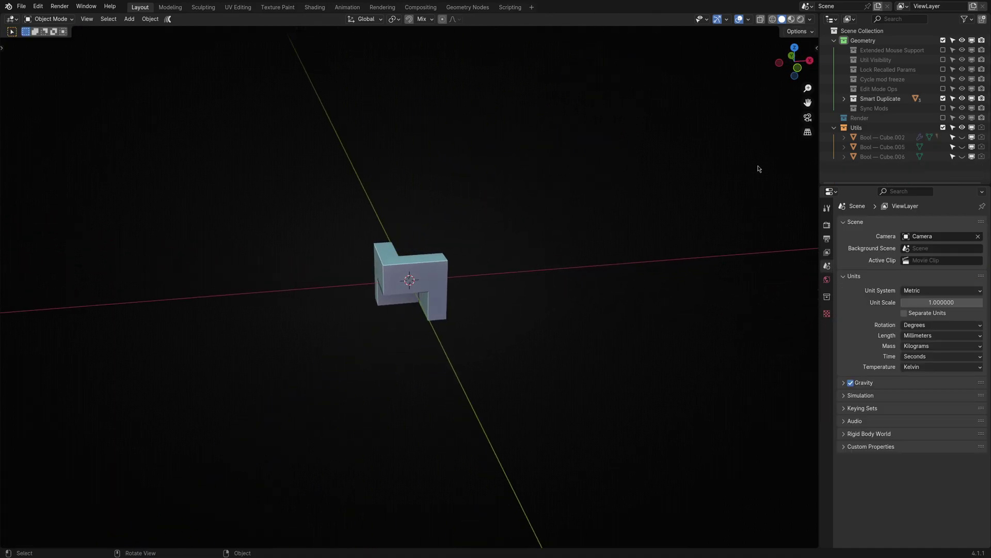
click(944, 98)
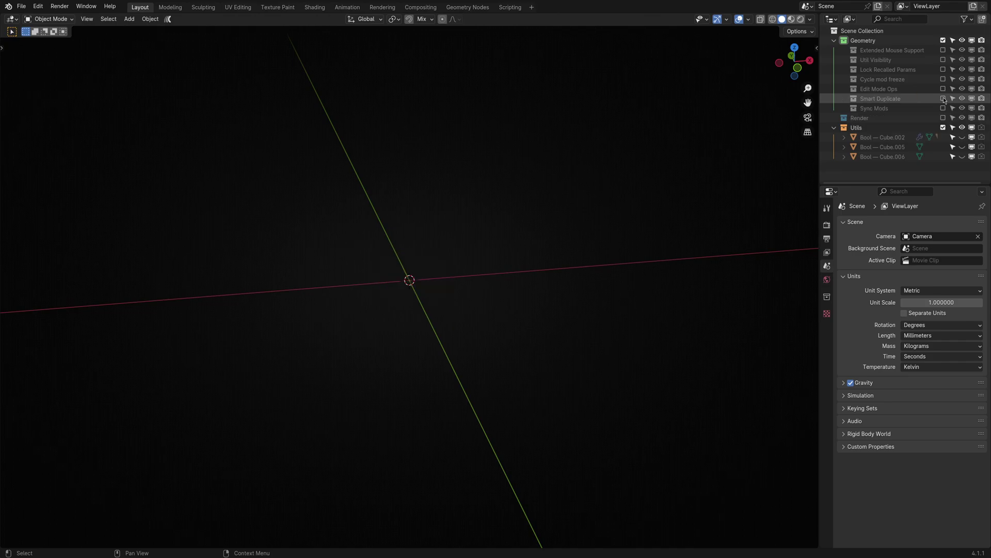
click(943, 108)
Add a 240 mm plane at the world origin and circularize it into a disc
middle_drag(465, 262, 465, 292)
key(f)
click(447, 304)
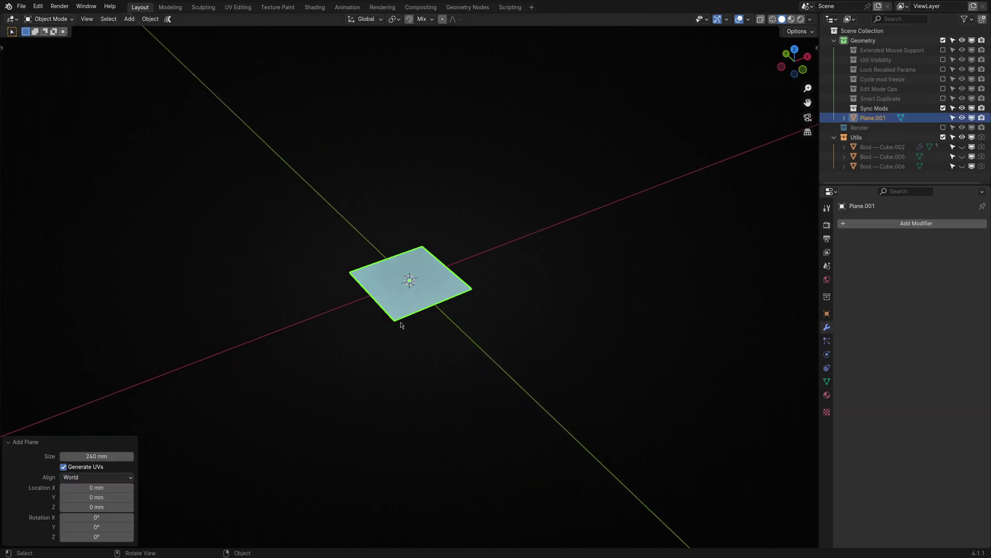
key(f)
click(413, 322)
Solidify the disc into a thick cylinder and bevel its rims with the ND operators
key(f)
click(456, 293)
click(507, 296)
key(f)
click(503, 317)
click(540, 318)
Add an ND Torx screw head shape centred on the disc and raise it about 66 mm along Z
key(KP_7)
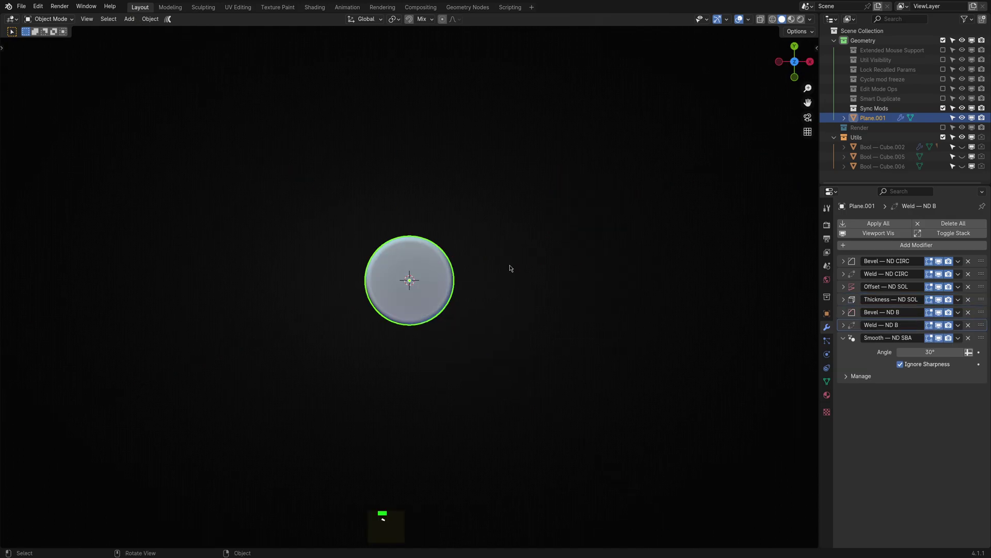
key(alt+s)
click(498, 287)
click(501, 290)
middle_drag(500, 290, 439, 227)
scroll(436, 279, up, 2)
key(g)
key(z)
click(432, 285)
Solidify the Torx shape to a thickness of about 62.5 mm with neutral weighting in Simple mode
key(f)
click(449, 287)
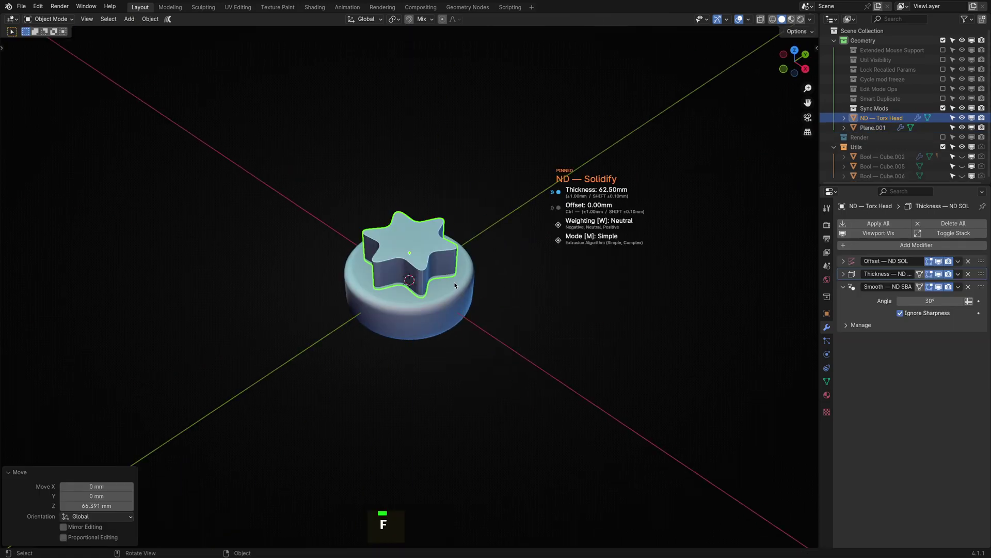
click(444, 293)
Subtract the Torx shape from the disc with a boolean difference, and place that modifier after the rim bevel's weld
shift+click(444, 294)
key(ctrl+KP_Subtract)
click(872, 118)
drag(980, 311, 980, 339)
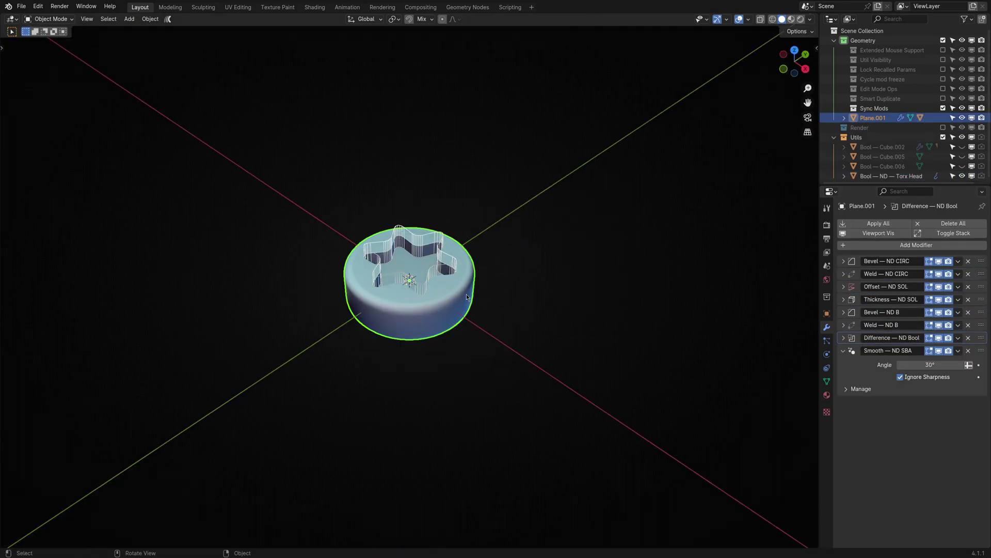
Add a second ND bevel to the disc for the edges of the Torx recess, and hide the cutter
key(f)
shift+click(468, 320)
shift+scroll(472, 327, down, 3)
click(525, 262)
click(525, 262)
key(shift+t)
middle_drag(519, 266, 458, 325)
scroll(458, 325, down, 2)
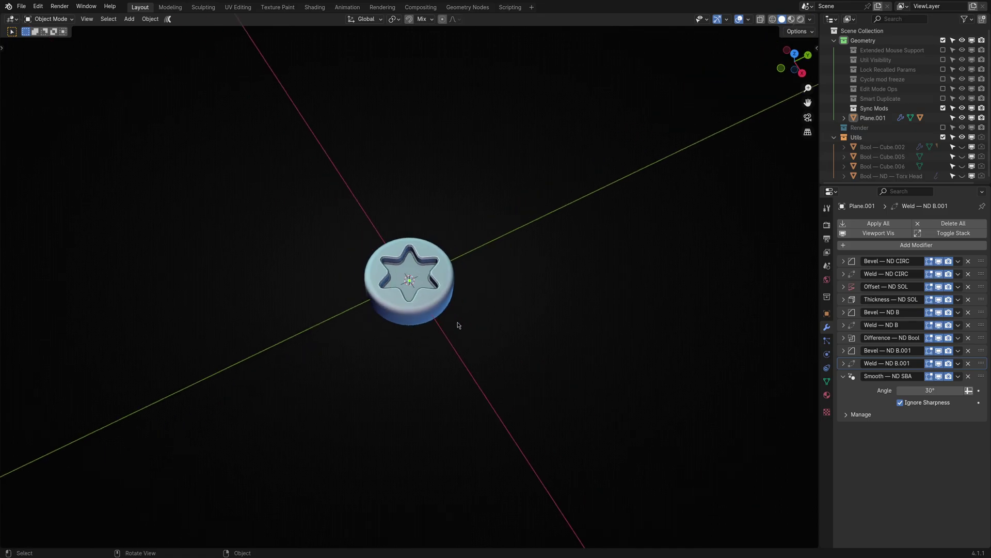
Make two linked duplicates of the Torx screw head in a row along Y, the second about 334 mm beyond the first
click(445, 299)
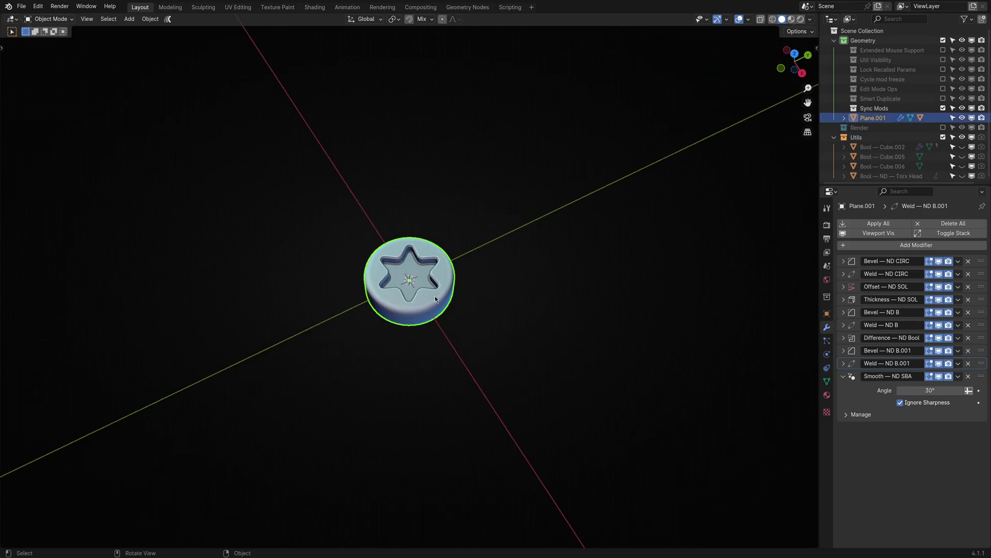
key(alt+shift+s)
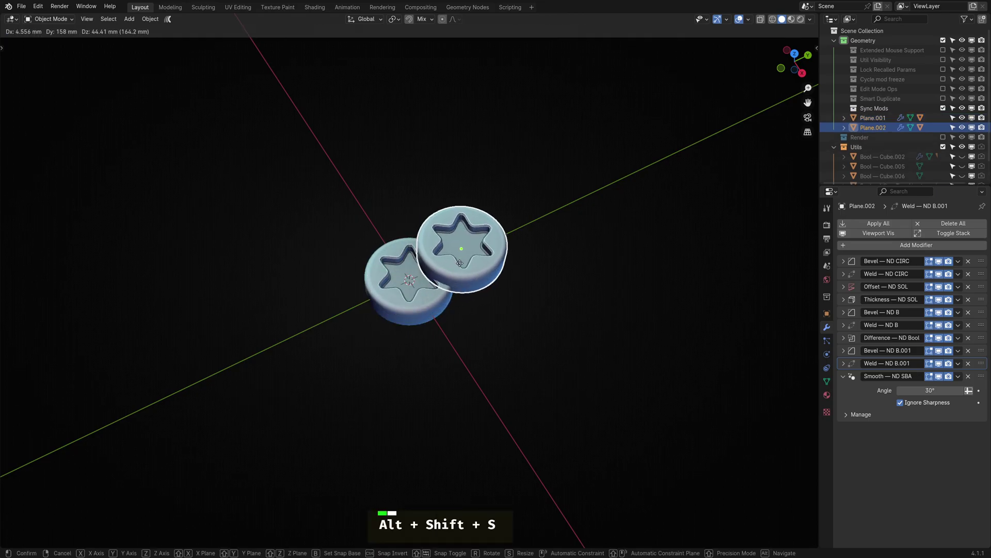
key(y)
click(527, 248)
key(alt+d)
key(z)
key(y)
click(611, 221)
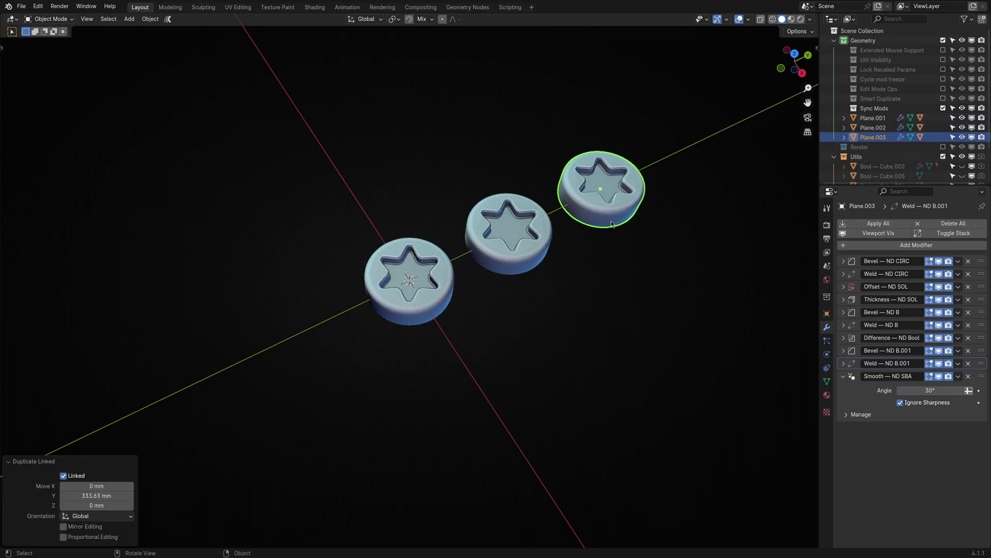
Add a fourth screw head as a linked duplicate further along Y, and clear the selection
key(alt+shift+s)
key(y)
click(692, 194)
shift+middle_drag(647, 244, 532, 274)
click(573, 290)
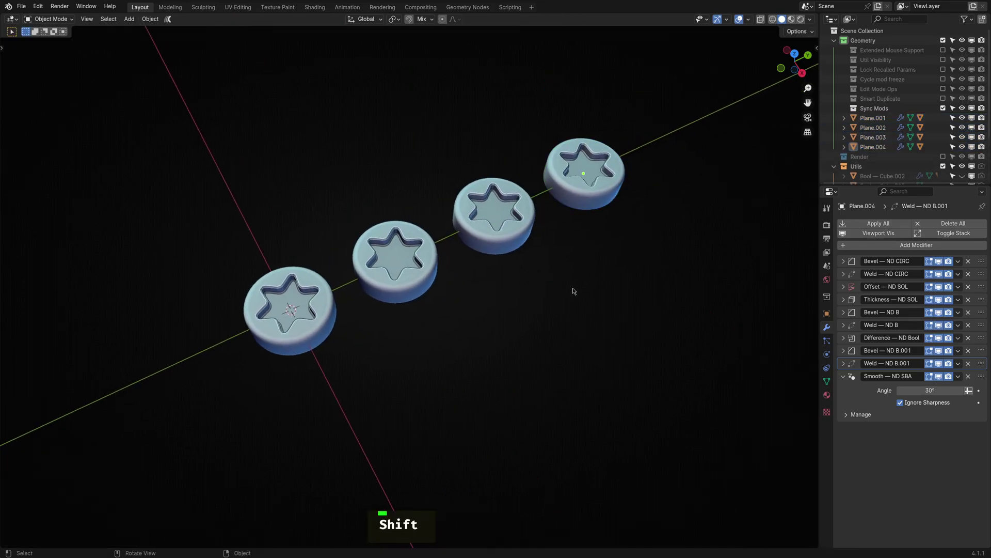
Reveal the first screw head's Torx cutter and scale its whole mesh slightly larger in edit mode
click(317, 293)
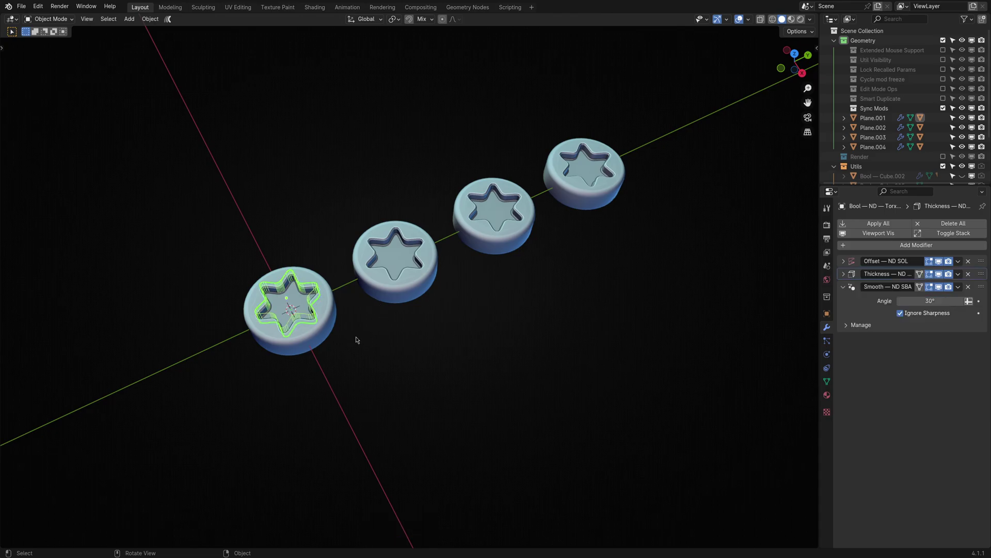
key(2)
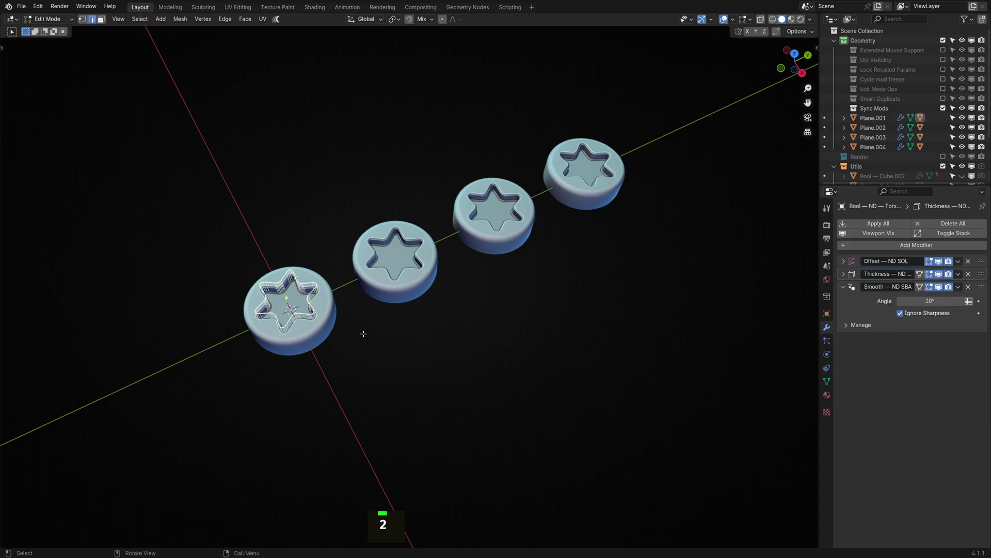
key(a)
key(s)
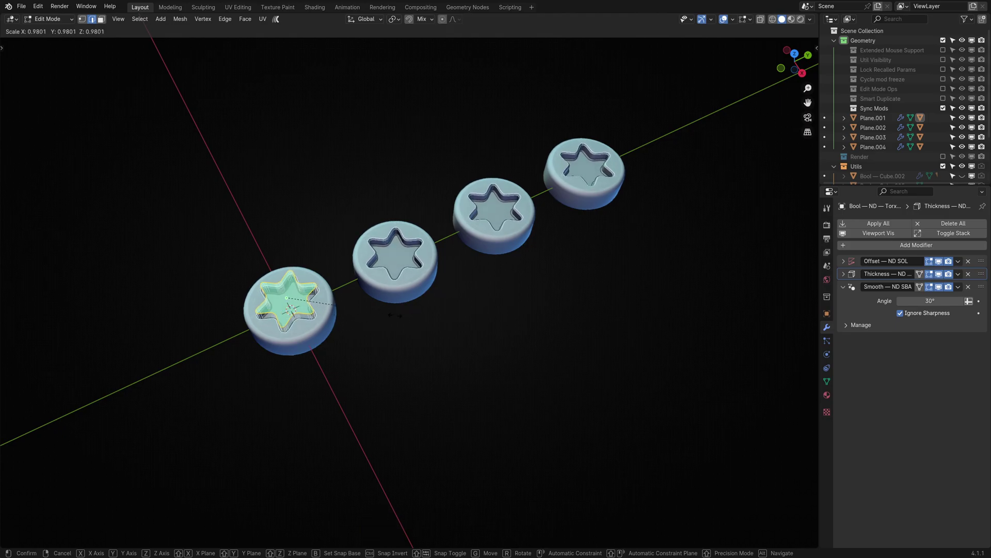
click(365, 323)
key(Tab)
Recall the first screw head's rim bevel and adjust its width to about 18.5 mm, and hide the cutter
scroll(370, 327, up, 2)
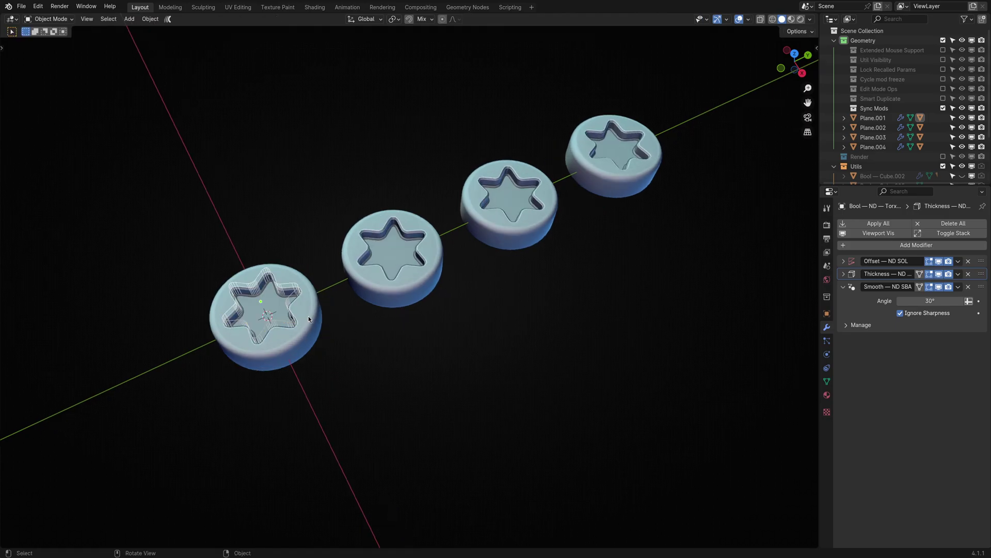
click(309, 317)
key(f)
click(345, 329)
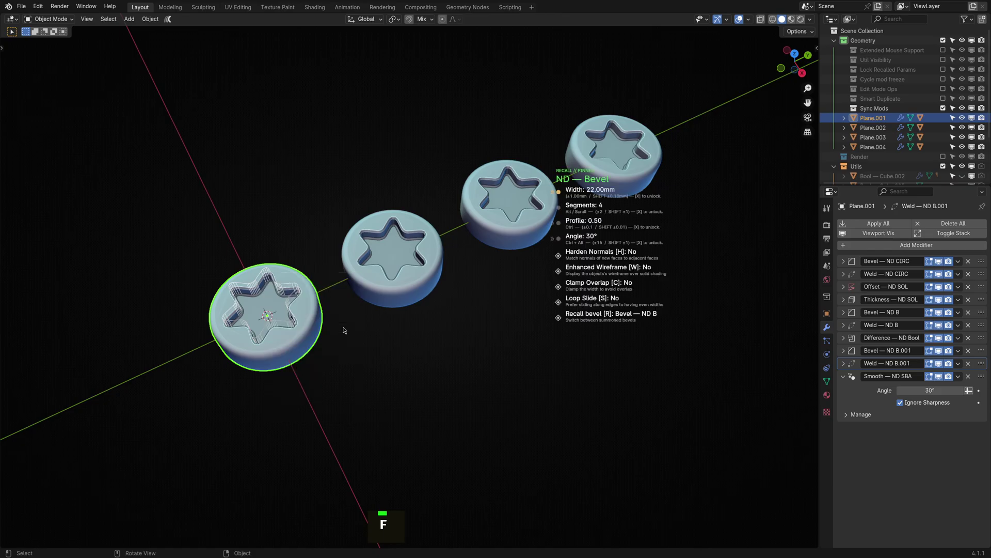
key(shift)
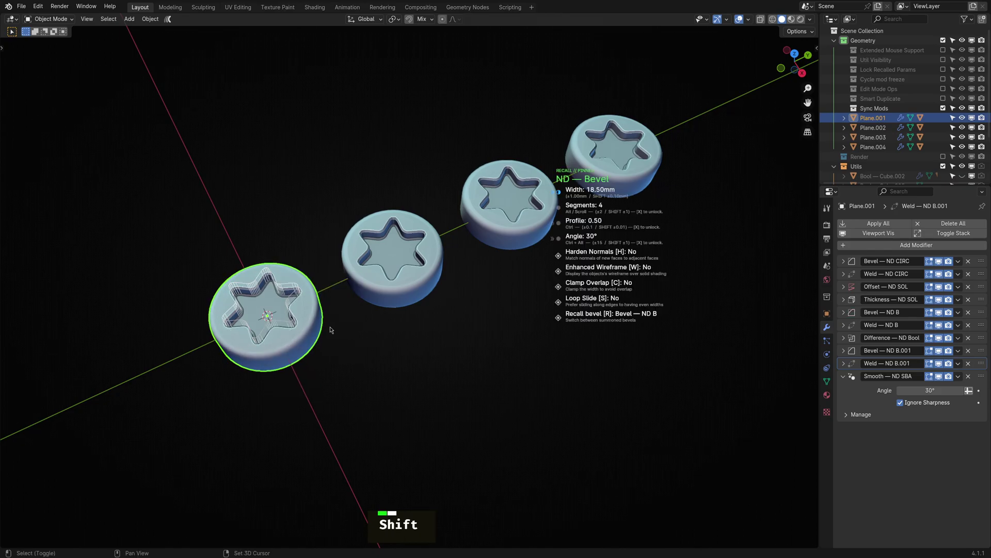
right_click(382, 347)
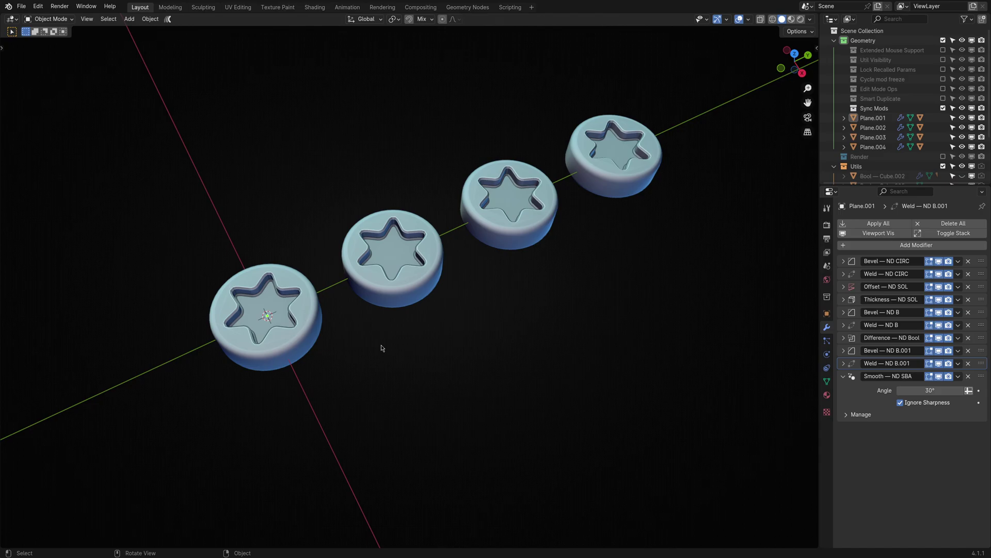
Compare the modifier stacks and bevels of the four screw heads one after another
click(306, 311)
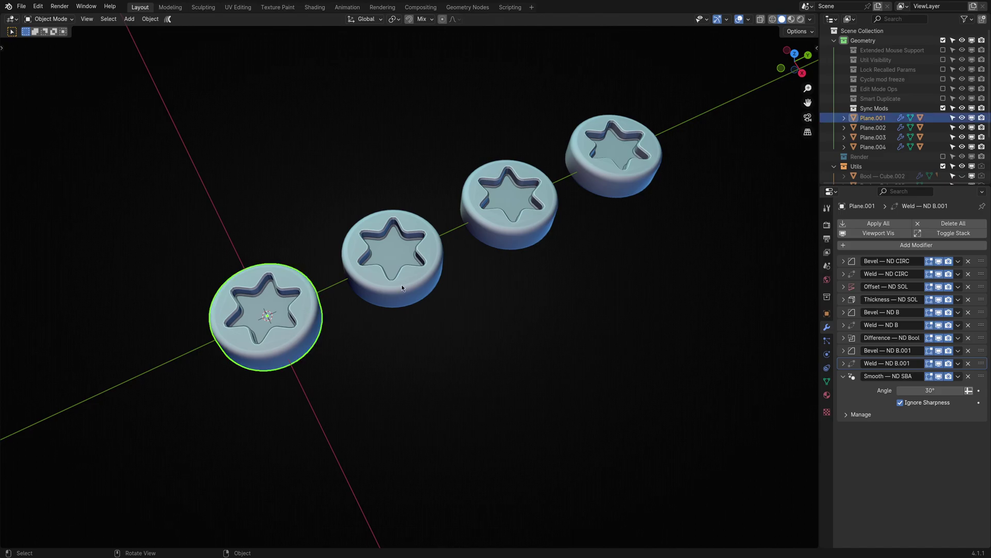
click(384, 289)
click(502, 233)
click(619, 189)
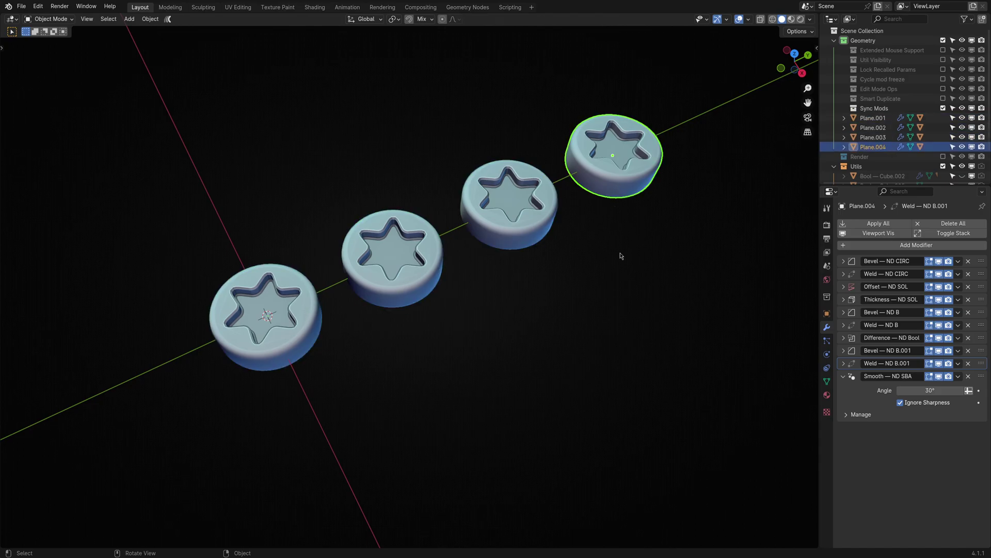
click(621, 297)
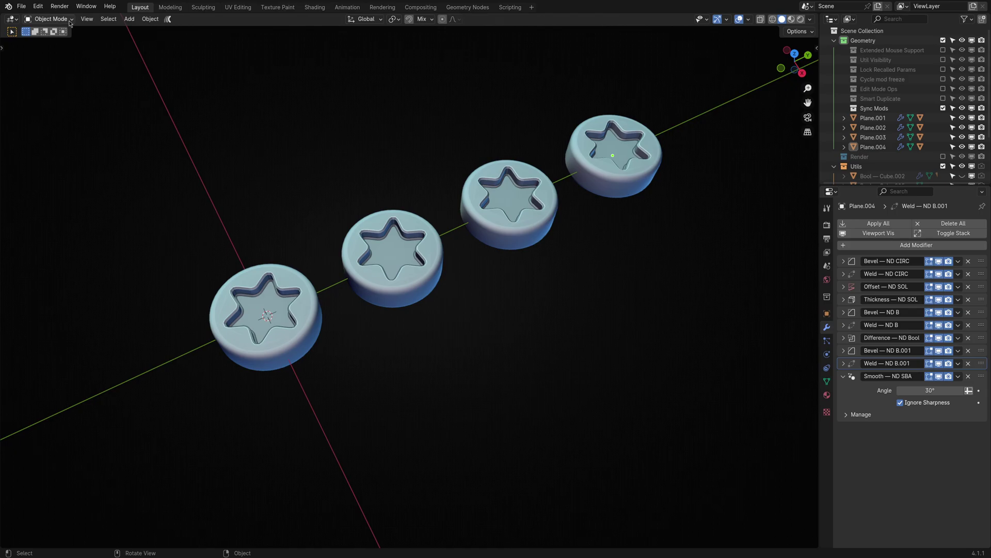
Examine the Enable Experimental Features option in the ND add-on preferences
click(37, 7)
click(61, 140)
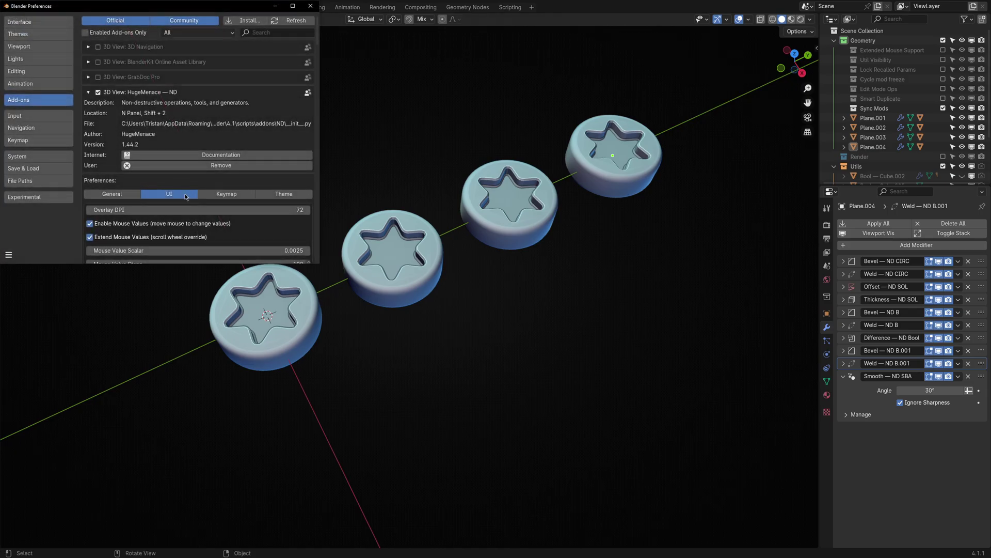
scroll(117, 199, down, 10)
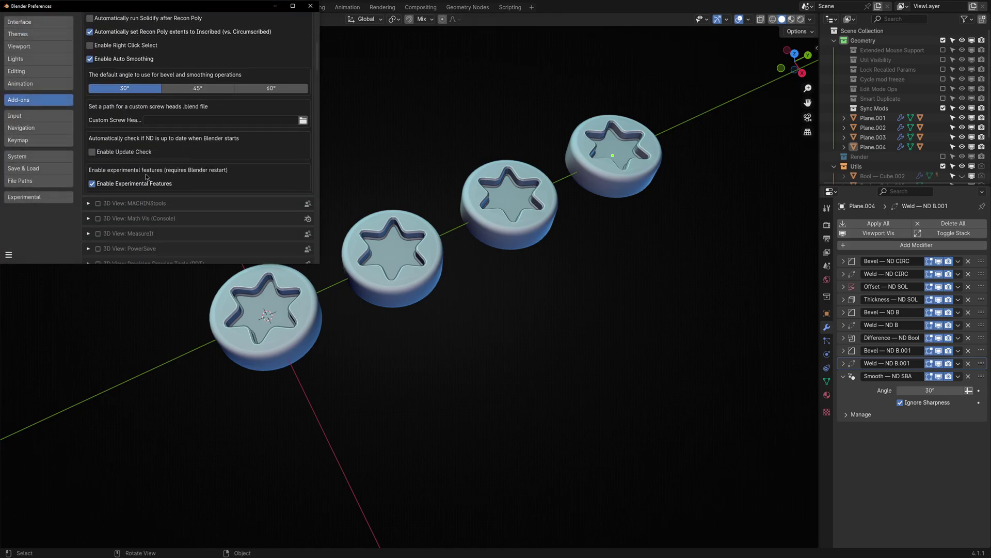
click(310, 6)
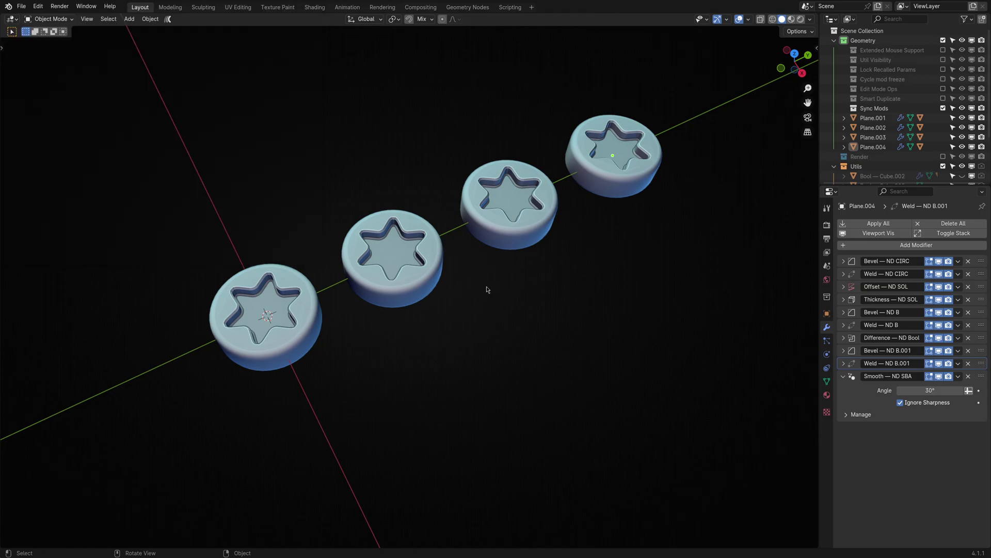
Sync the modifiers of all four screw heads, with the first one at the origin as the active object
click(611, 165)
shift+click(531, 223)
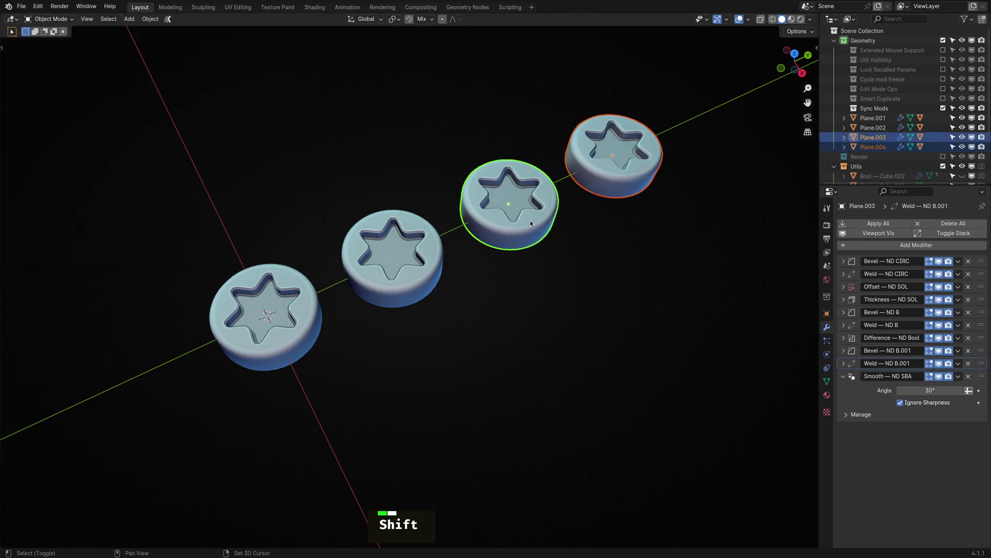
shift+click(441, 265)
shift+click(287, 278)
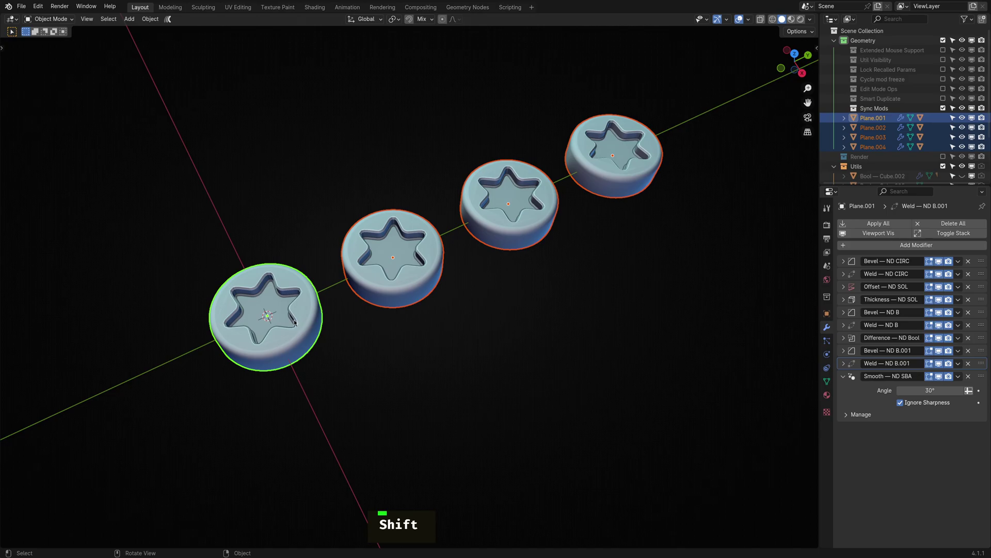
key(alt+s)
key(alt+t)
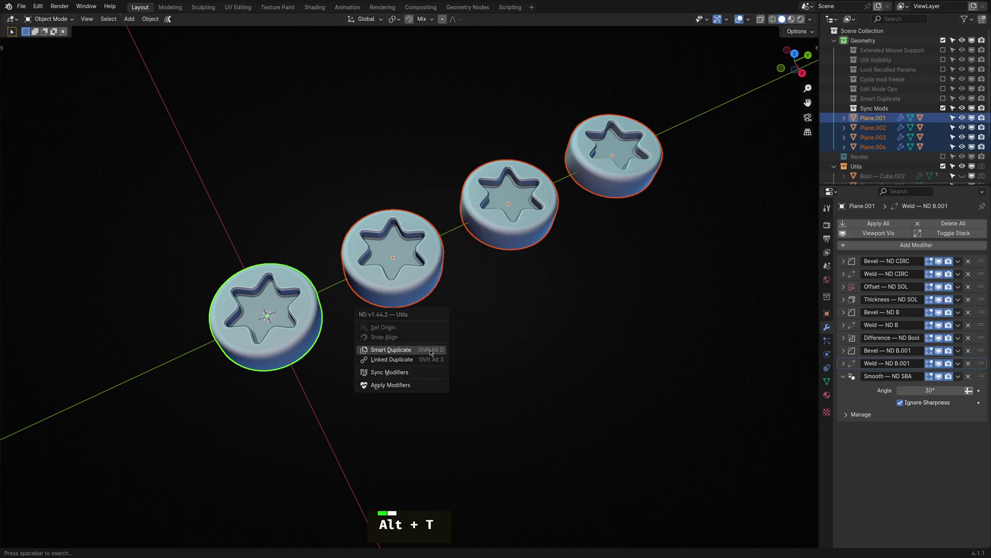
click(392, 372)
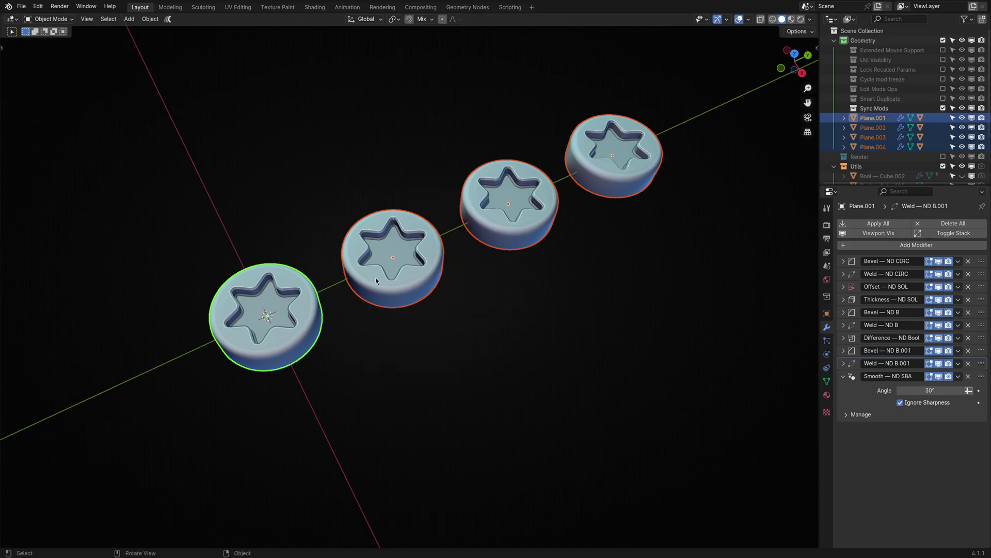
Inspect the second screw head's synced circular bevel and weld modifier settings
click(306, 332)
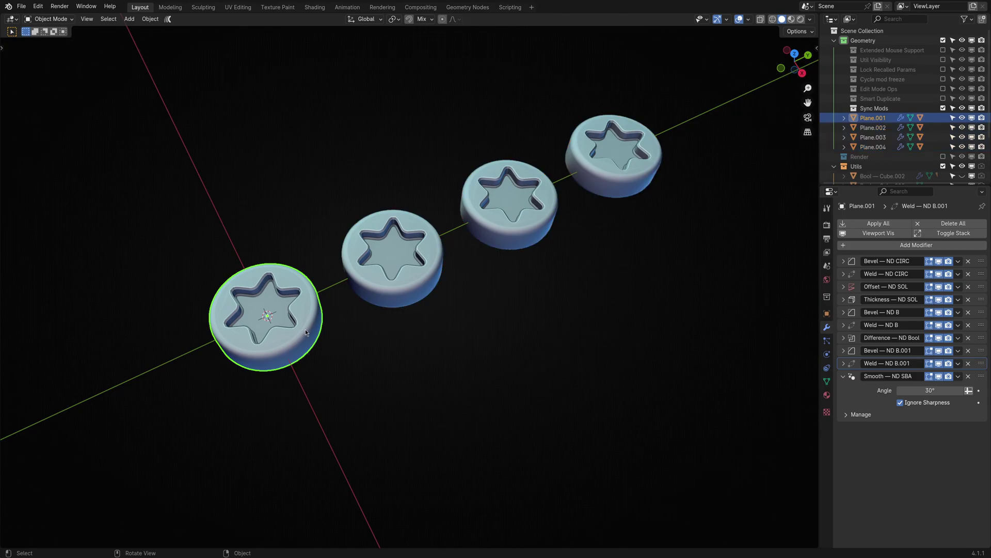
click(366, 325)
click(395, 284)
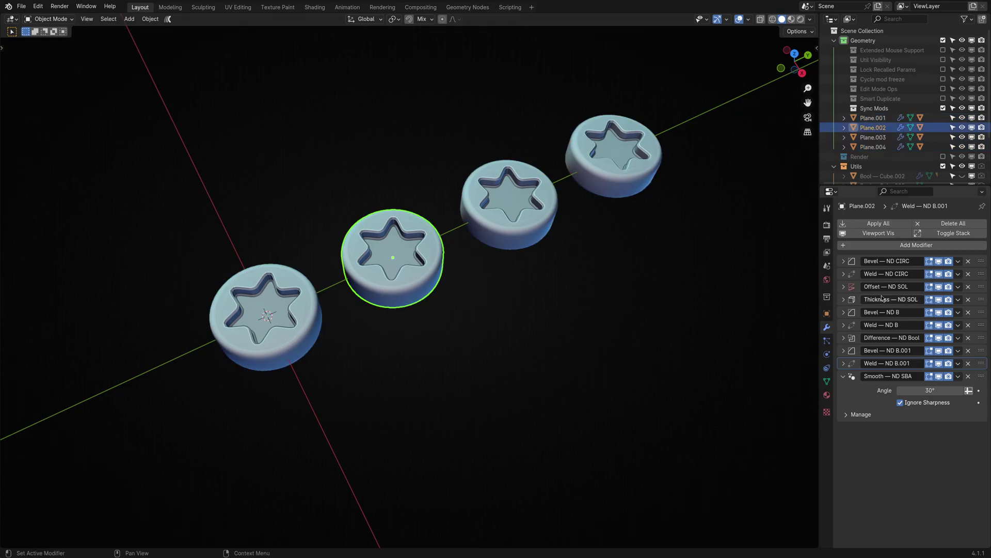
click(843, 262)
click(844, 379)
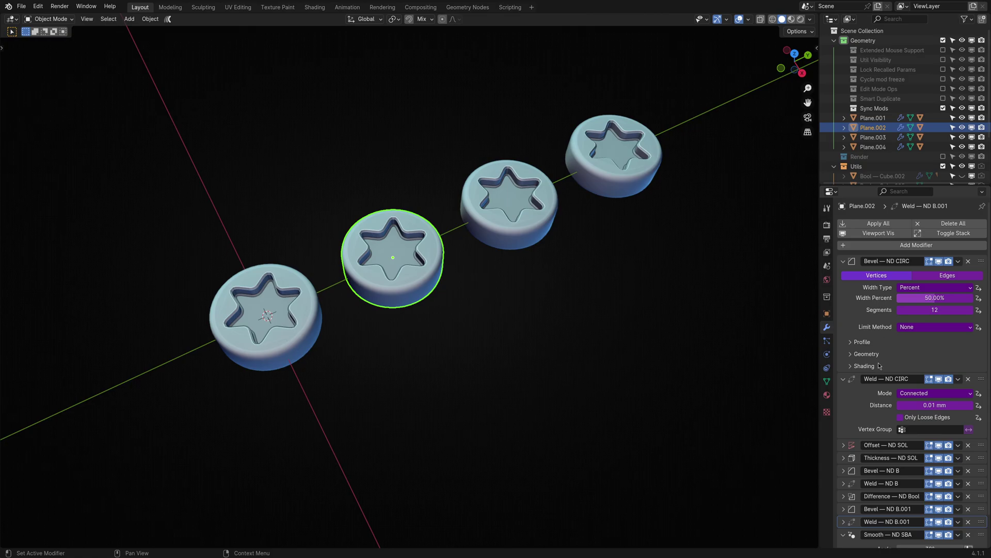
Recall the rim bevel of the screw head at the origin and adjust its width to about 29 mm
click(320, 317)
key(f)
click(379, 322)
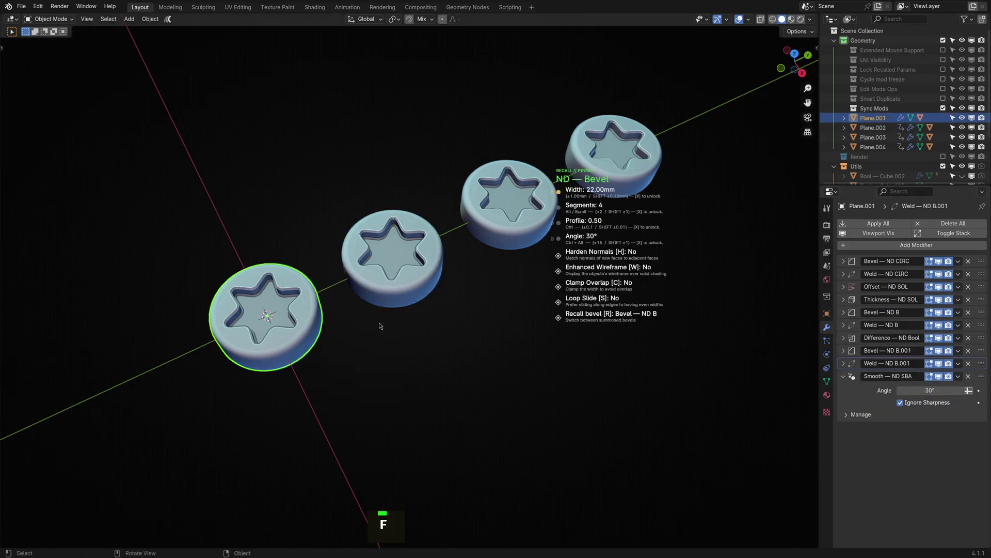
key(shift)
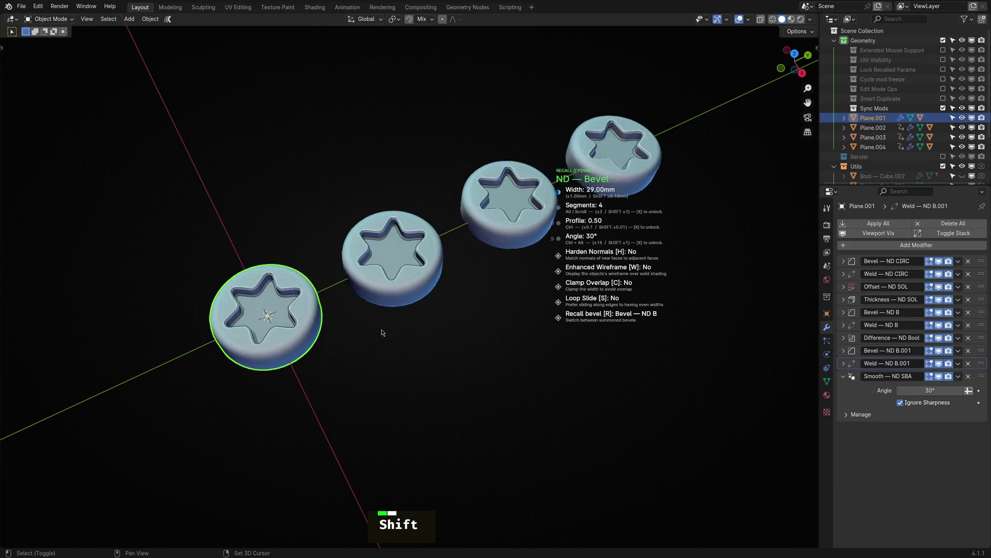
click(388, 328)
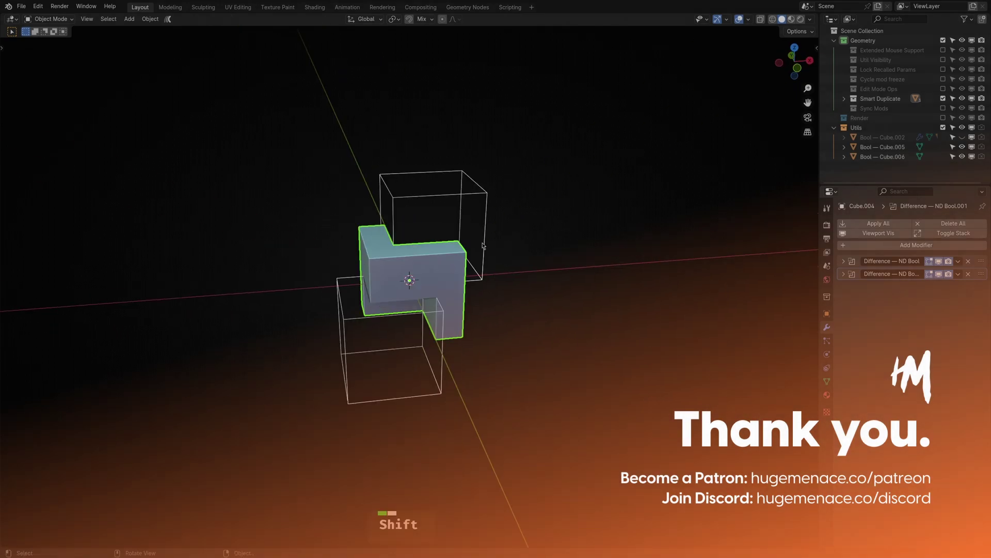
Smart Duplicate the notched cube with its boolean cutters, placing the copies diagonally away from the original
key(shift+d)
click(577, 219)
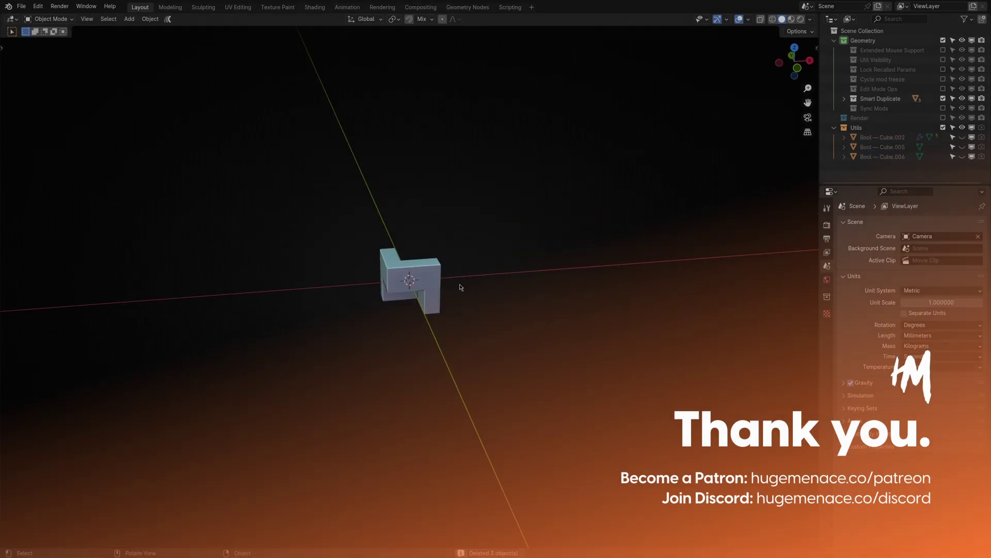
key(shift+d)
click(522, 209)
key(shift+r)
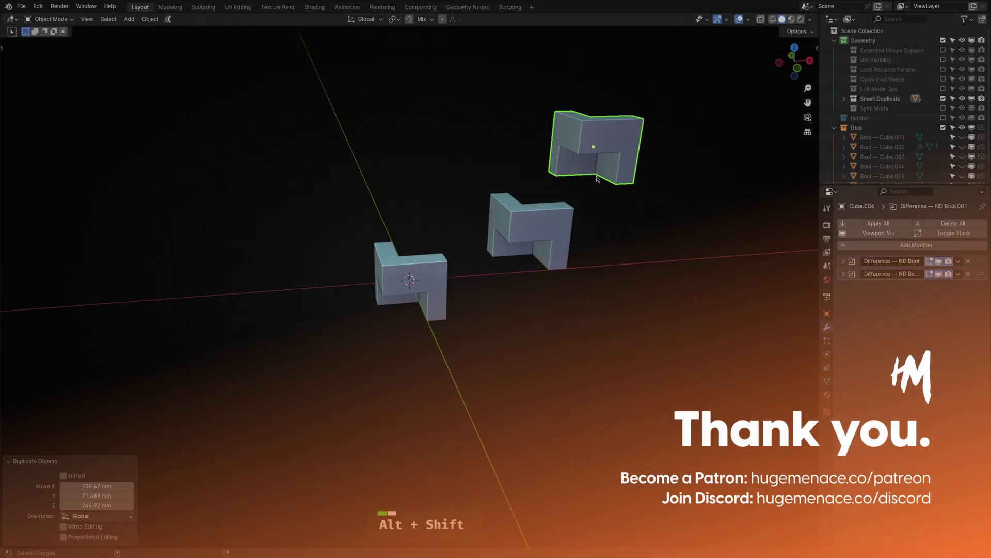
key(shift+t)
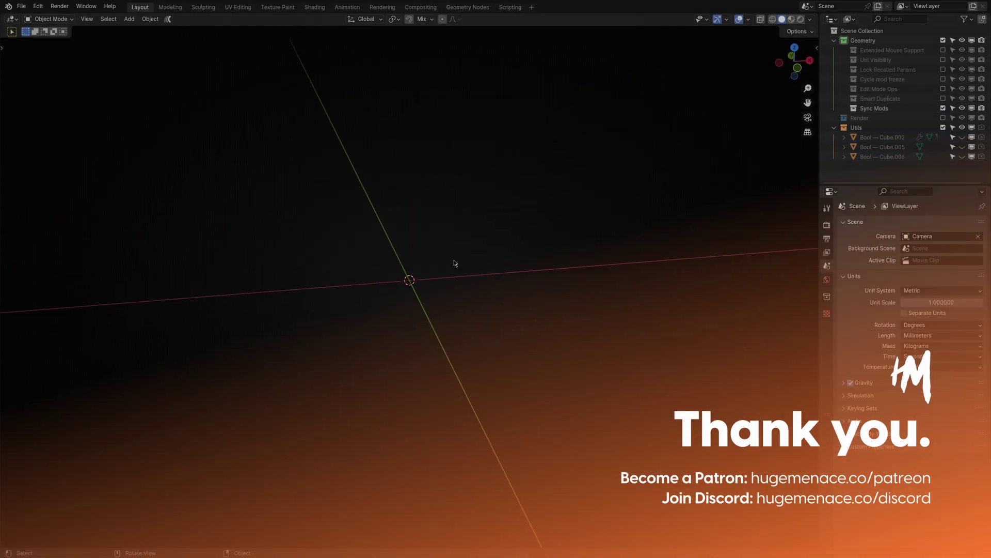
Add an ND bevel to the screw head with the Torx recess and hide its cutter
key(f)
click(462, 304)
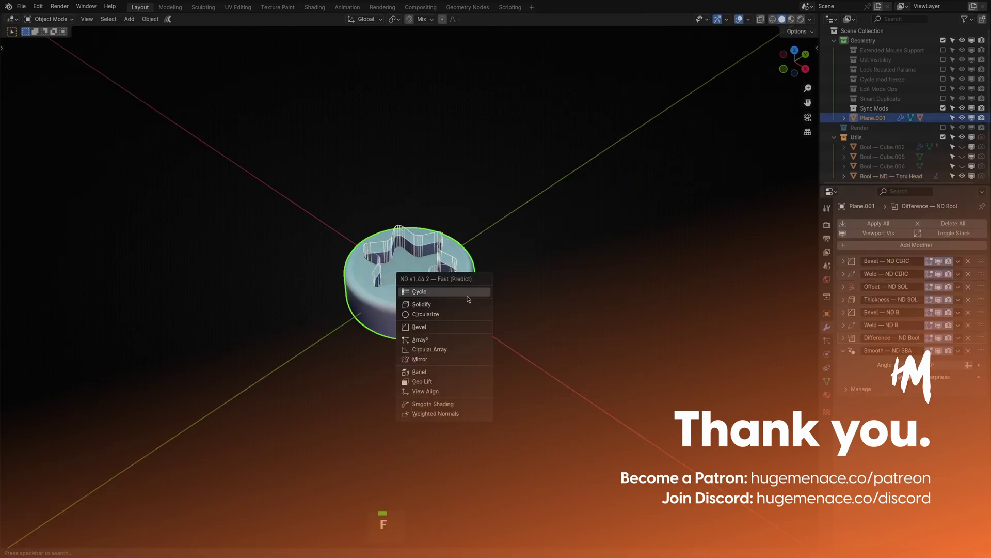
key(shift+t)
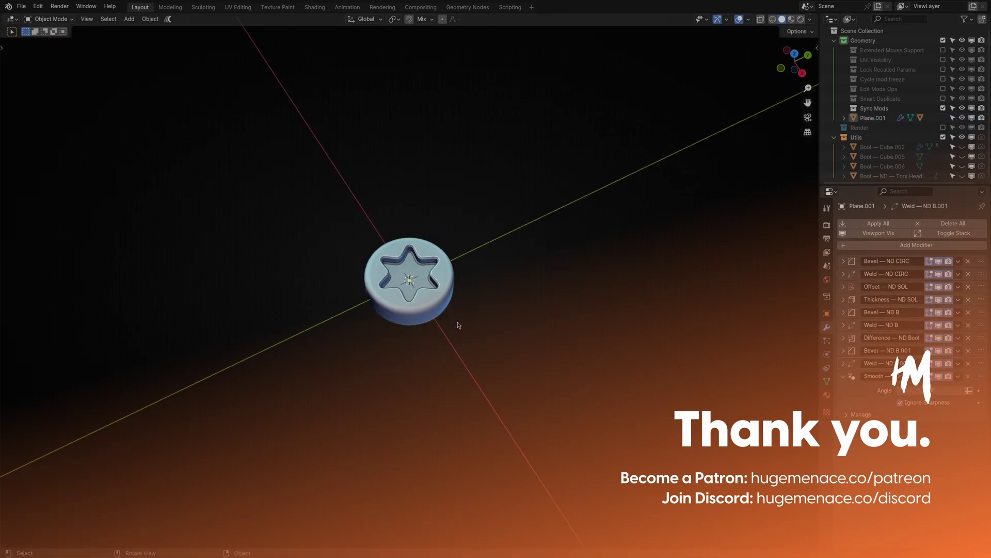
Create three linked duplicates of the screw head in a row along the global Y axis
click(433, 304)
key(alt+shift+s)
click(527, 248)
key(alt+shift+s)
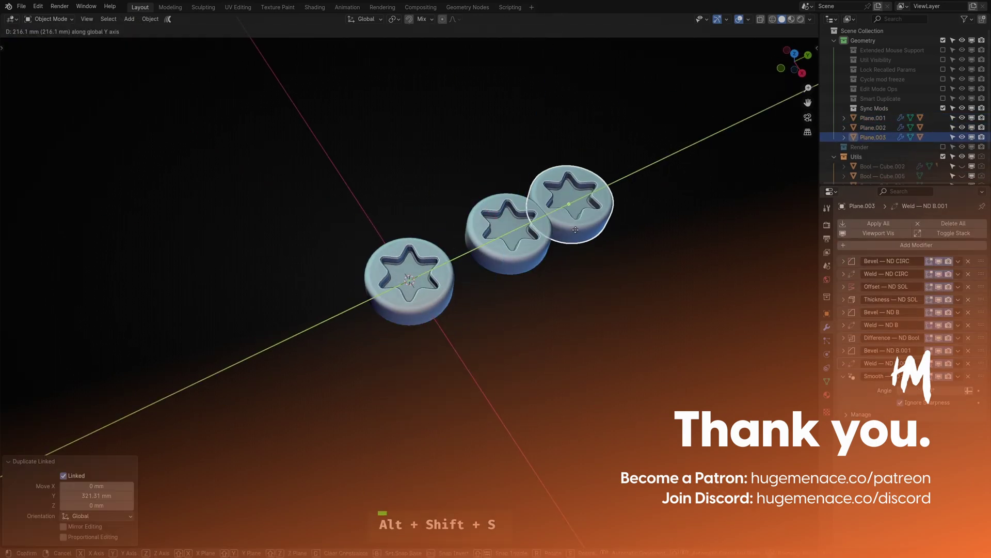
click(686, 171)
shift+middle_drag(692, 260, 573, 290)
Show the first screw head's Torx cutter, recall the rim bevel to try widths up to about 51 mm, and hide the cutter
click(320, 325)
key(shift+t)
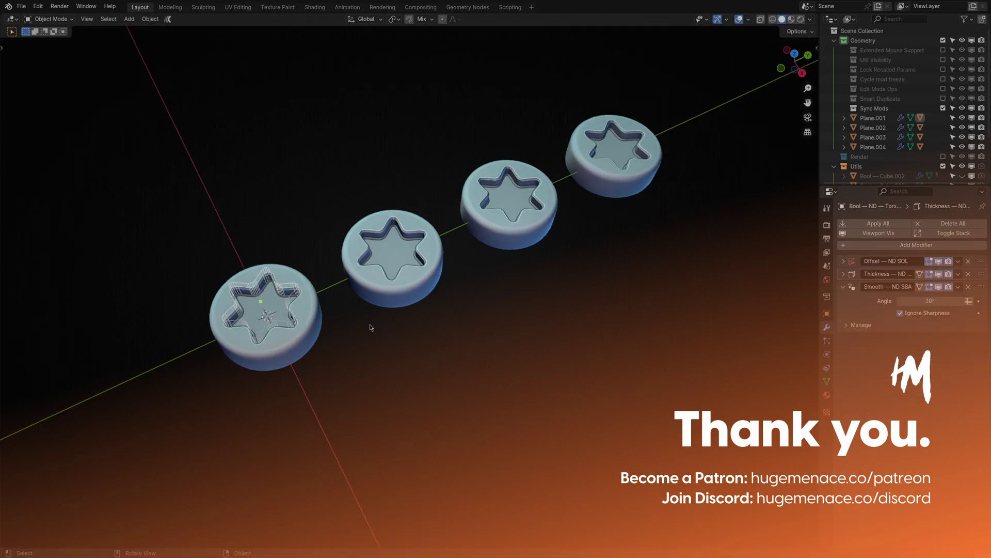
click(315, 336)
key(shift+b)
shift+scroll(388, 330, up, 1)
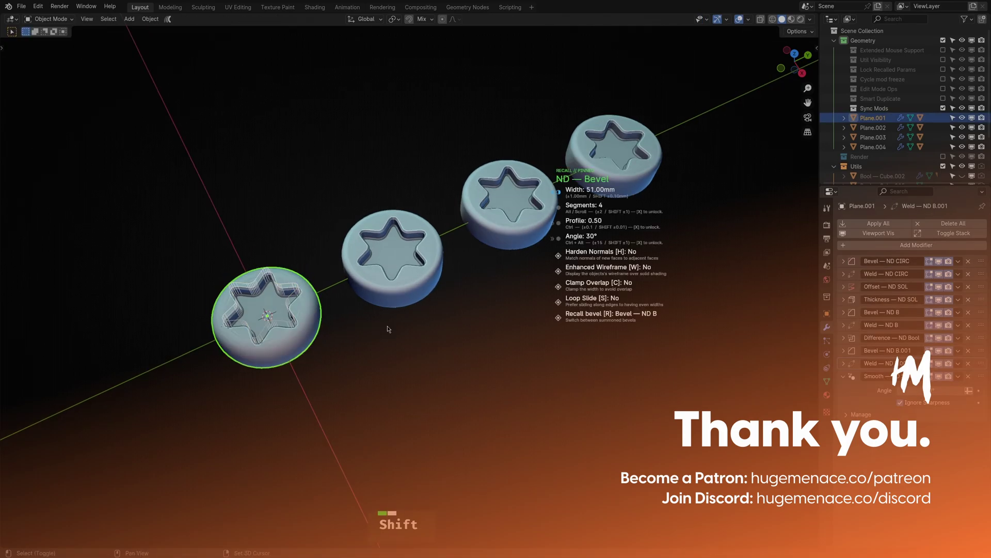
shift+scroll(388, 330, down, 1)
click(388, 330)
click(383, 347)
key(shift+t)
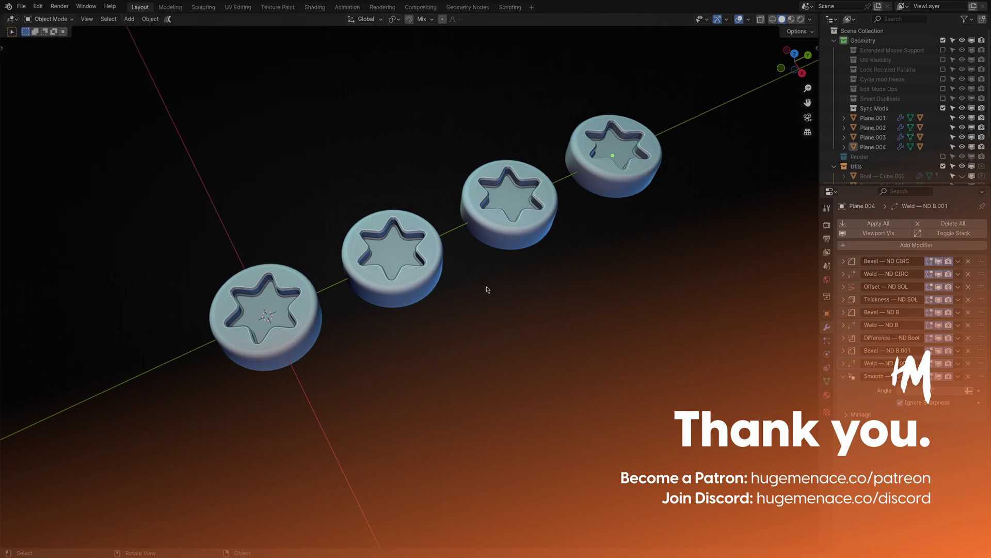
Sync the modifiers of all four screw heads with the one at the origin active, and select the second head
click(614, 157)
shift+click(509, 207)
shift+click(393, 258)
shift+click(293, 319)
click(381, 296)
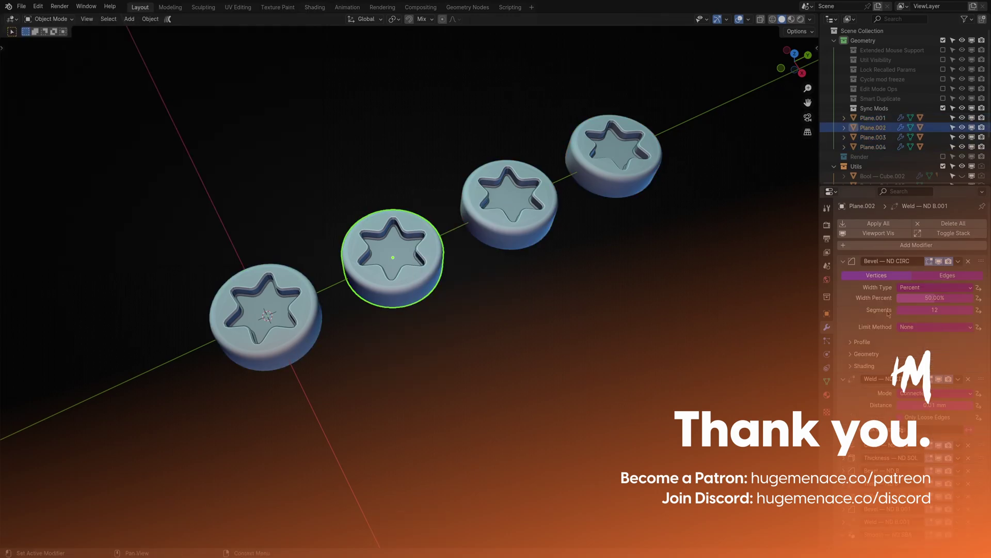
Recall the origin screw head's rim bevel and vary its width across the synced heads, trying about 7.75 mm
click(310, 318)
key(shift+2)
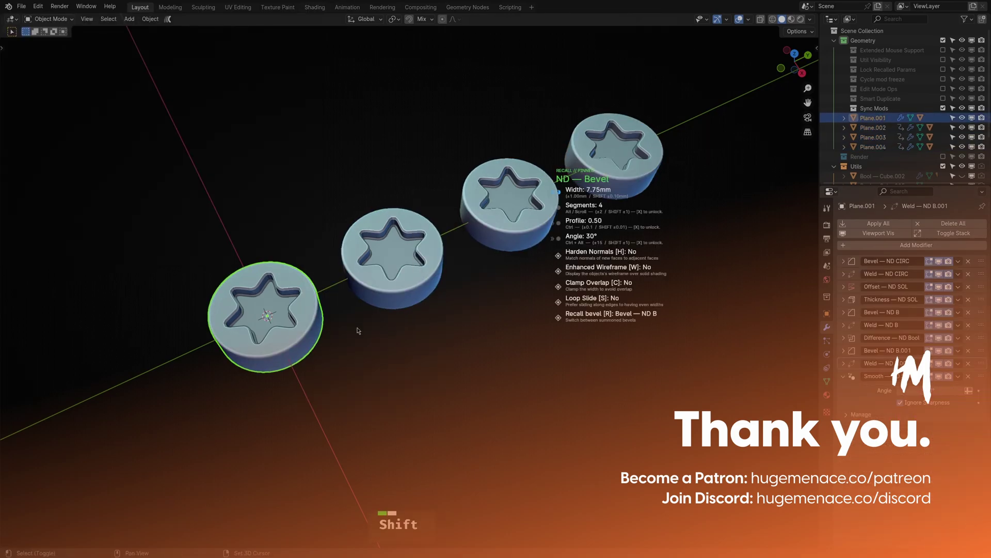
click(468, 345)
click(467, 345)
middle_drag(468, 345, 333, 327)
scroll(333, 327, down, 3)
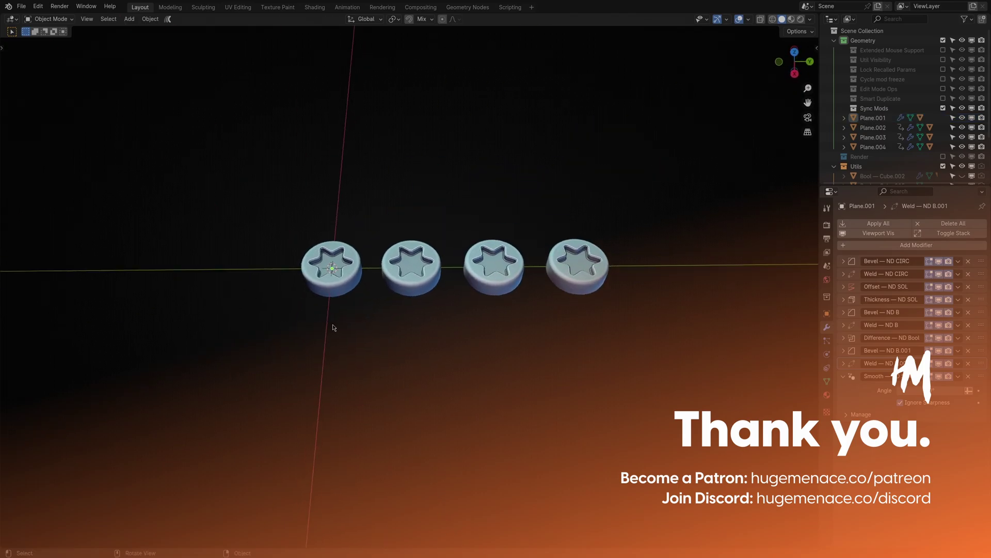